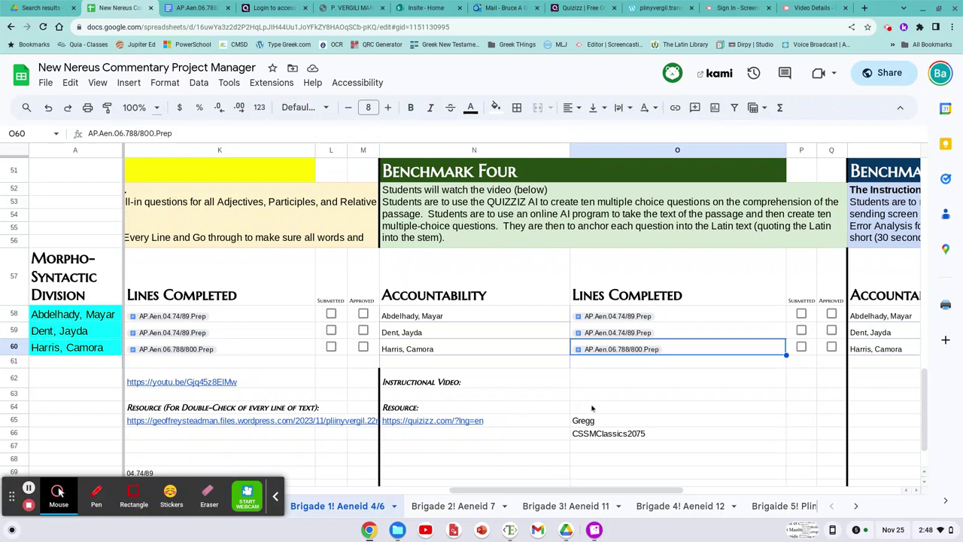
Replace the name in cell O65 with the account e-mail address copied from the text notes
double_click(601, 423)
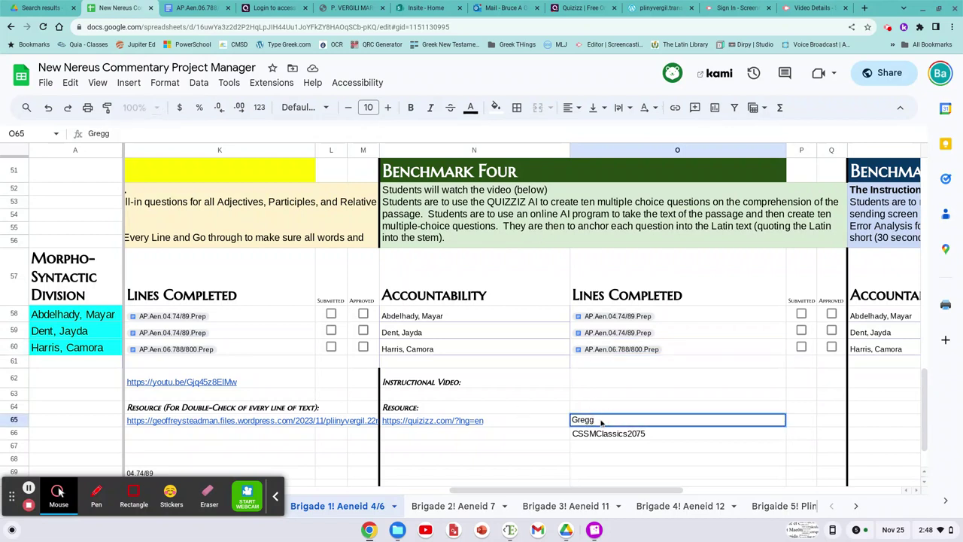
key("alt+Tab")
key("alt+Tab")
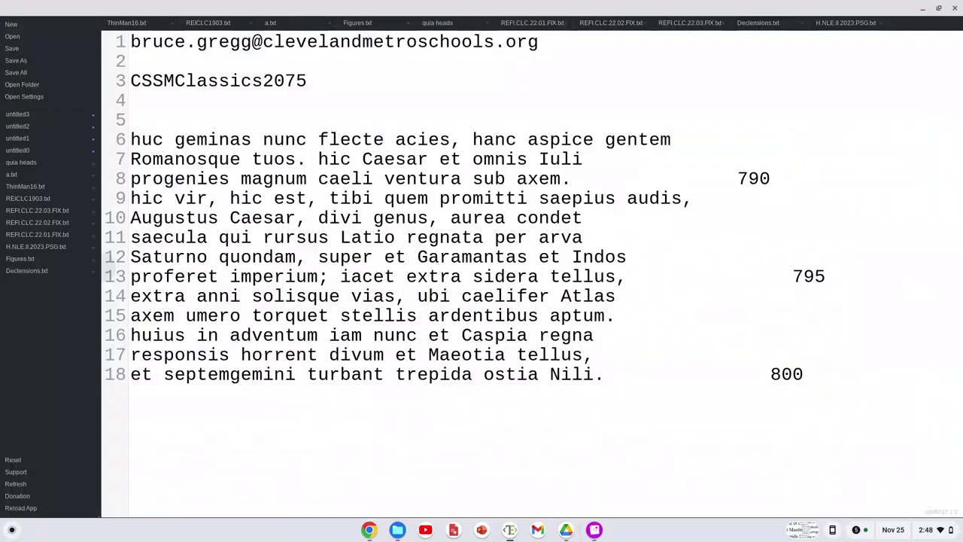
key("shift+Down")
key("shift+Up")
key("shift+Up")
key("ctrl+c")
key("alt+Tab")
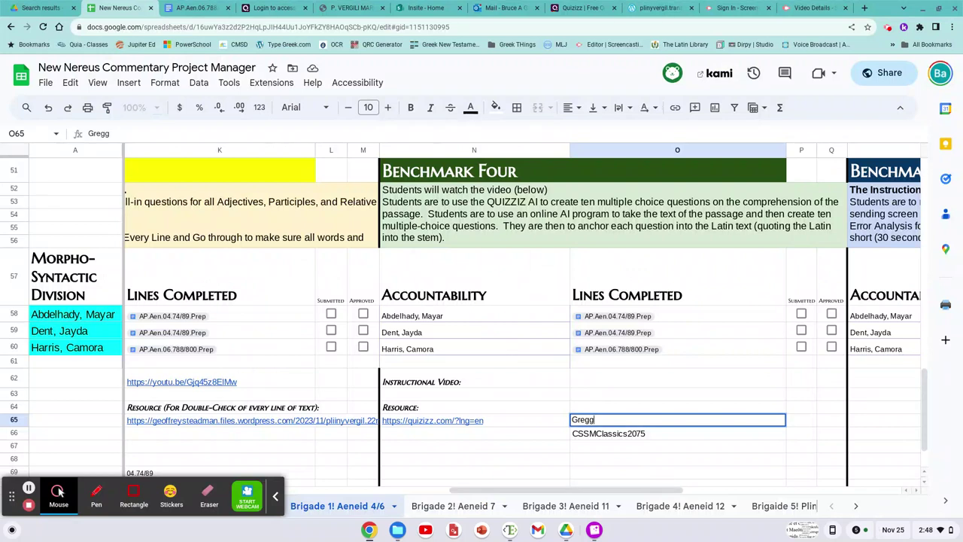
key("Return")
key("Up")
key("ctrl+v")
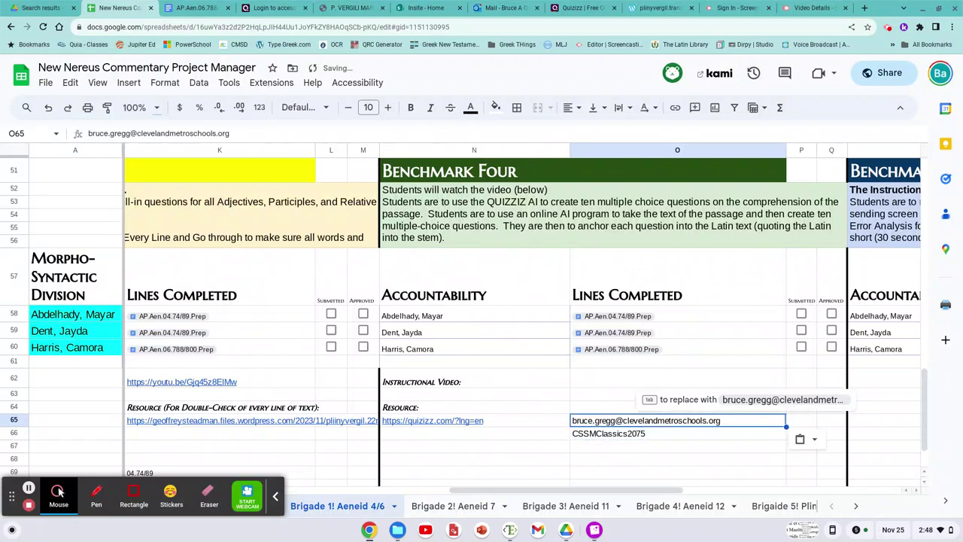
left_click(587, 400)
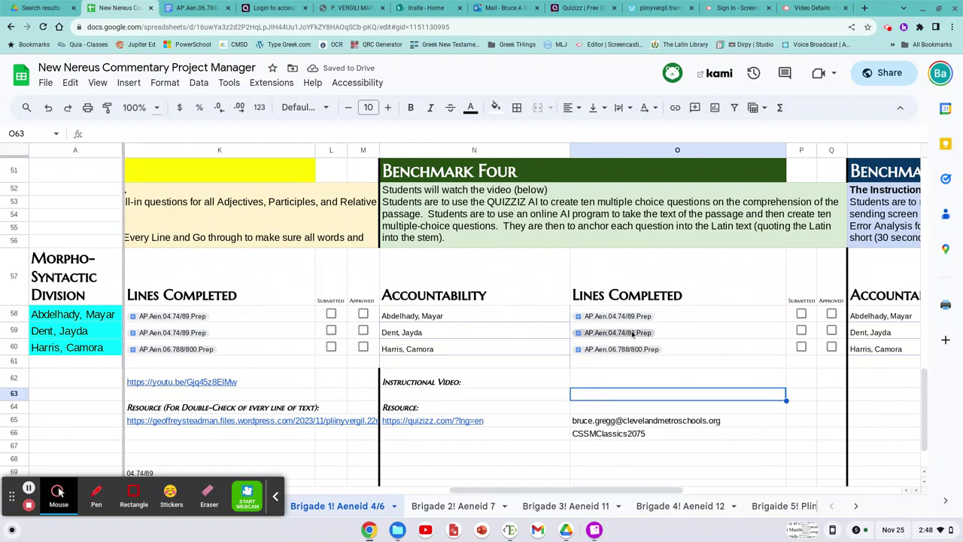
In the AP.Aen.06.788/800.Prep doc, insert a blank line after 'Proferet imperium', before 'Quis est Caesar?'
mouse_move(629, 334)
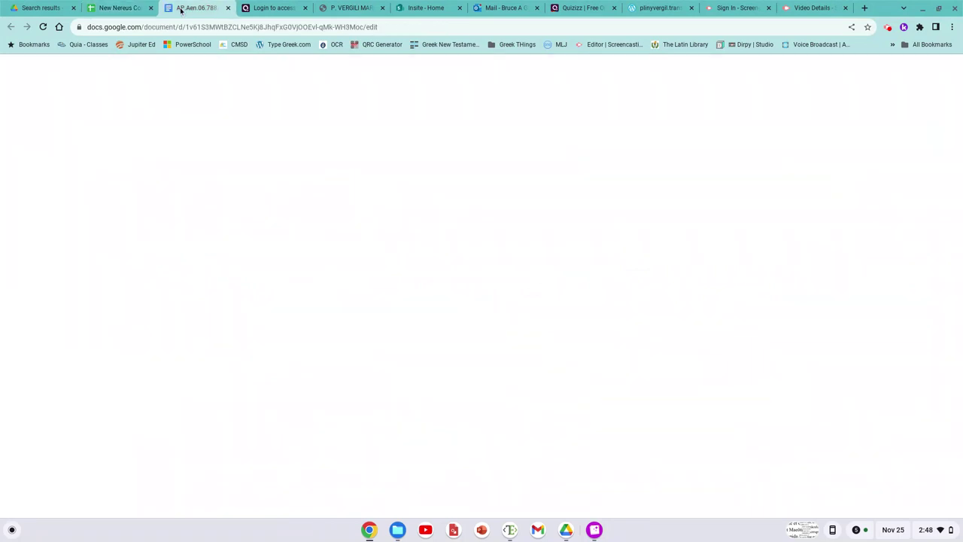
left_click(185, 7)
scroll(335, 362, "up", 10)
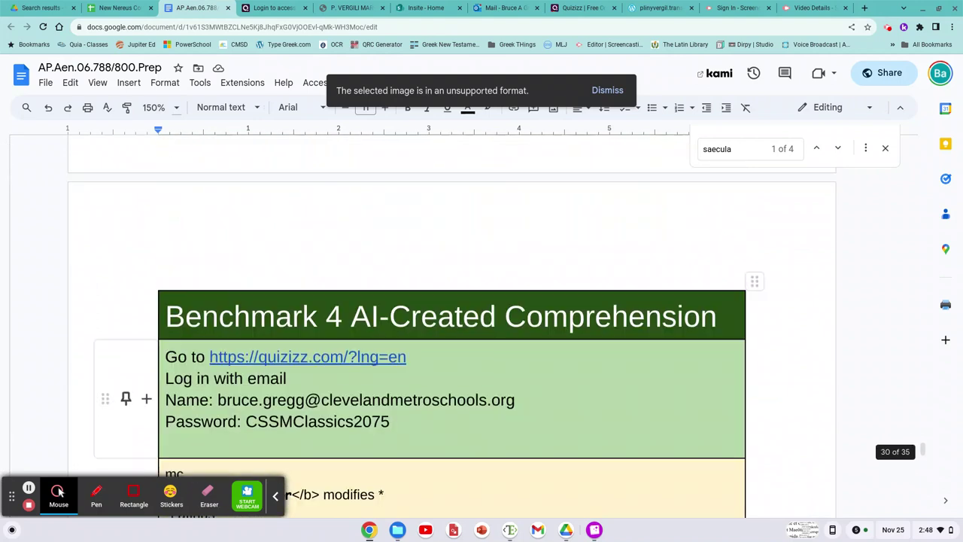
scroll(403, 422, "down", 2)
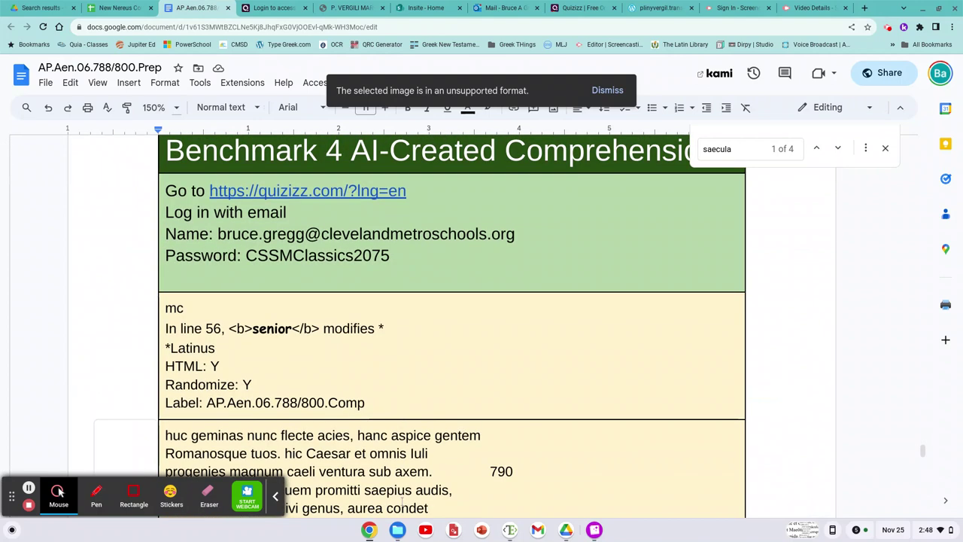
left_click(402, 409)
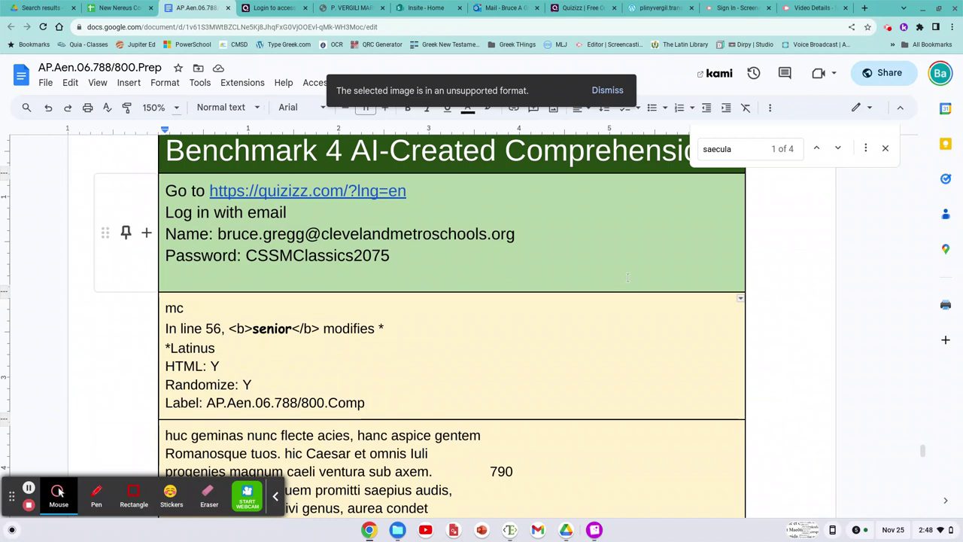
scroll(518, 247, "down", 4)
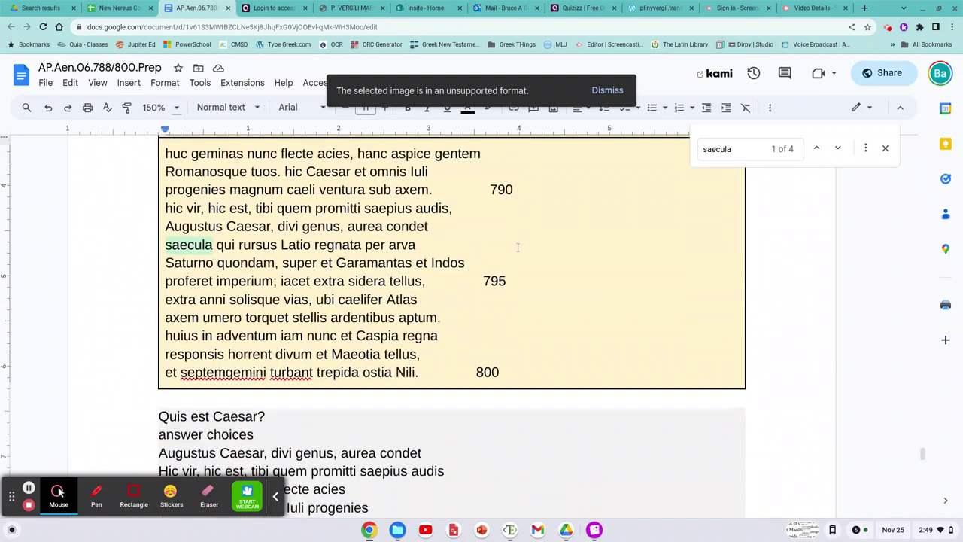
scroll(518, 247, "down", 1)
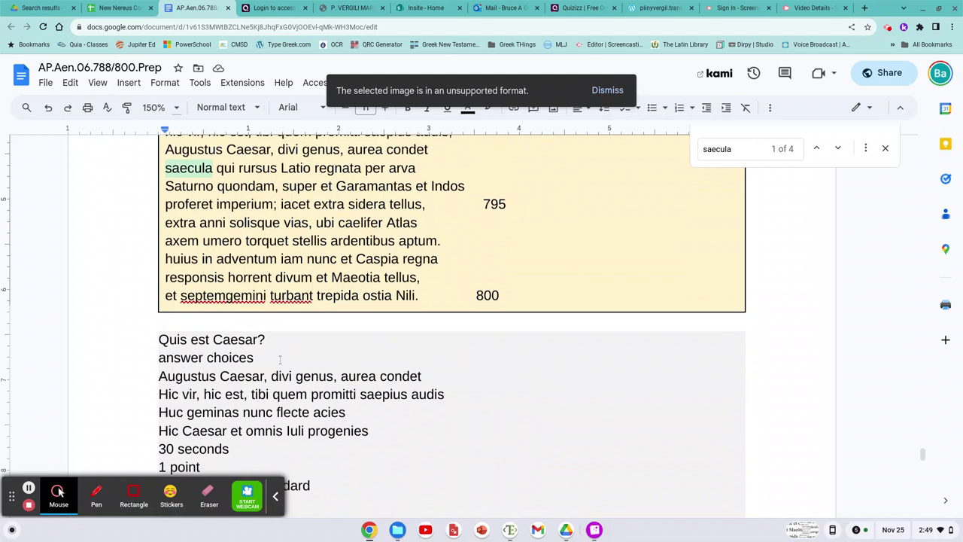
scroll(278, 362, "down", 2)
scroll(280, 359, "down", 8)
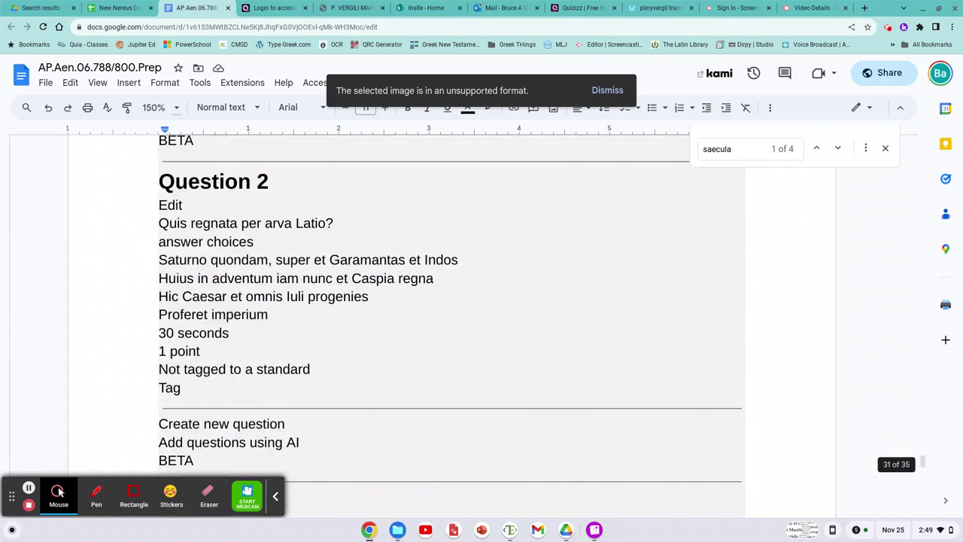
scroll(450, 323, "down", 5)
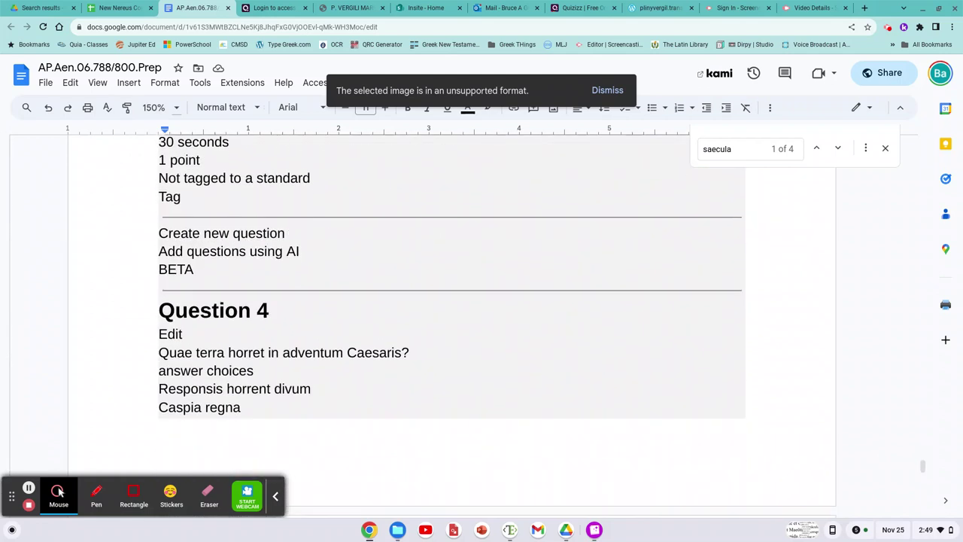
scroll(451, 324, "down", 5)
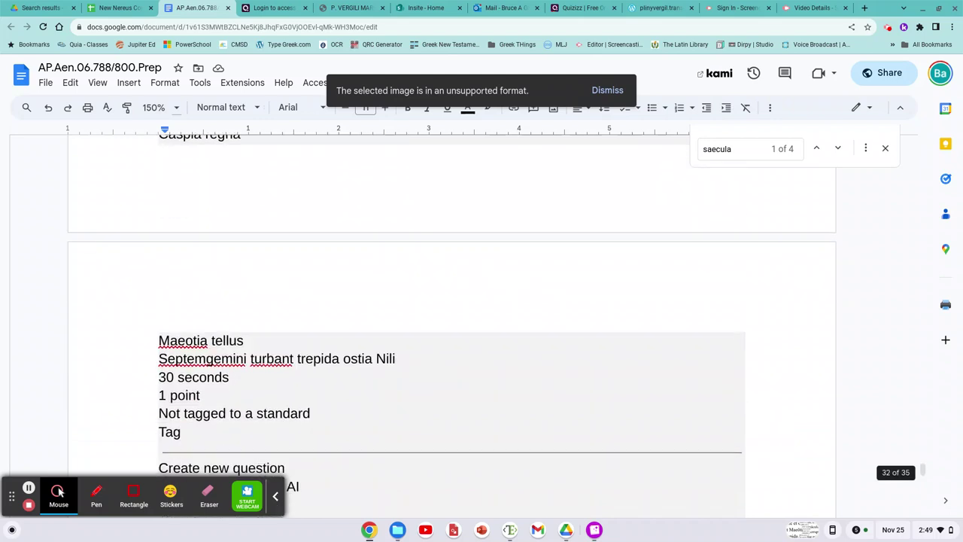
scroll(111, 302, "down", 5)
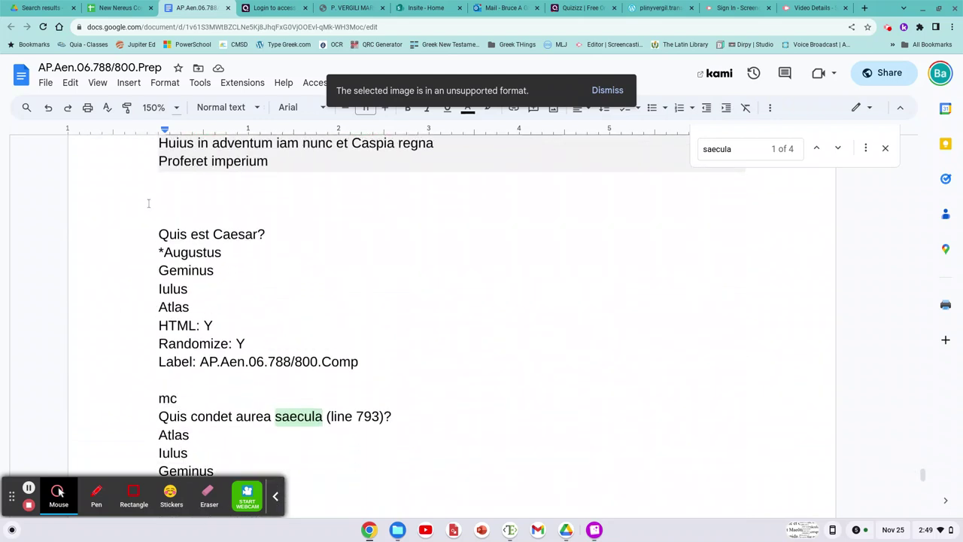
left_click(148, 203)
key("Return")
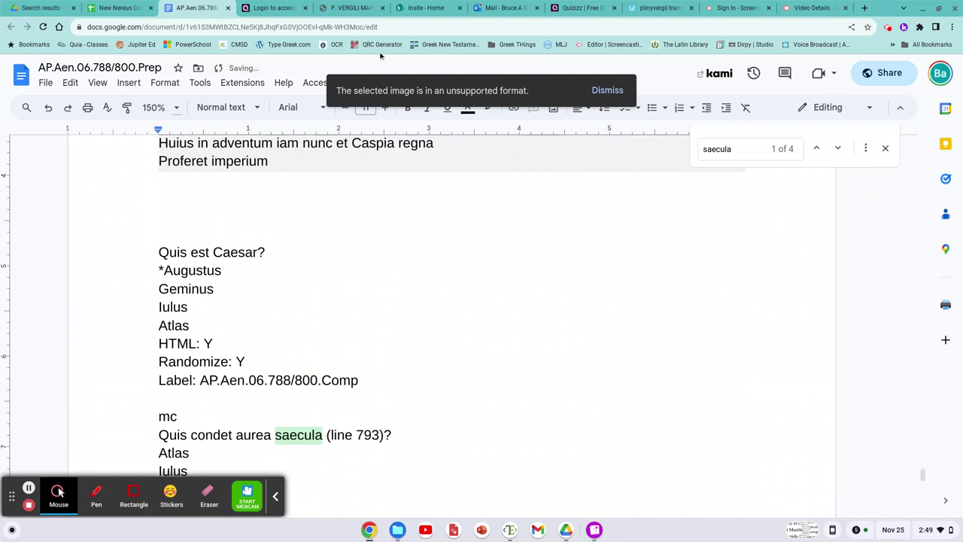
Open the Quizizz link from cell N65 and start a new quiz generated from text
left_click(119, 8)
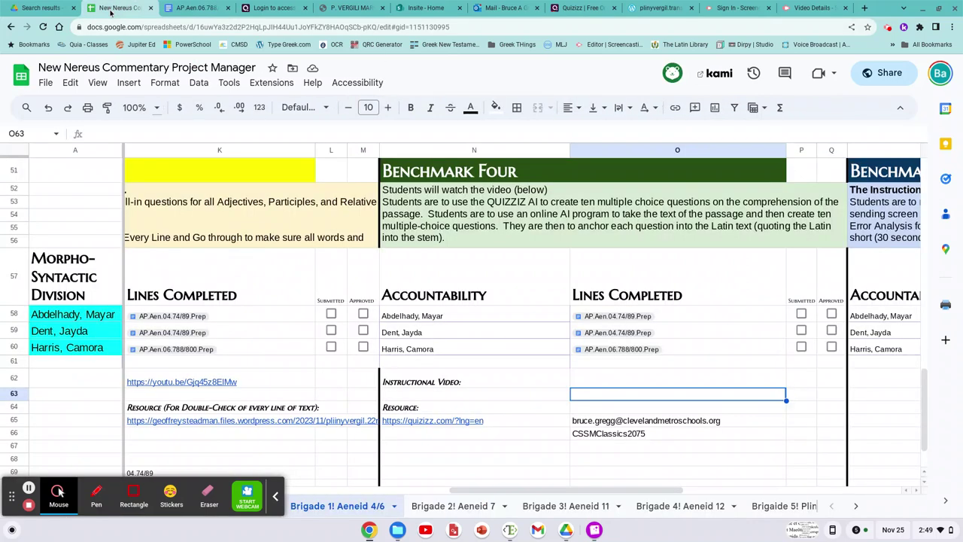
left_click(452, 423)
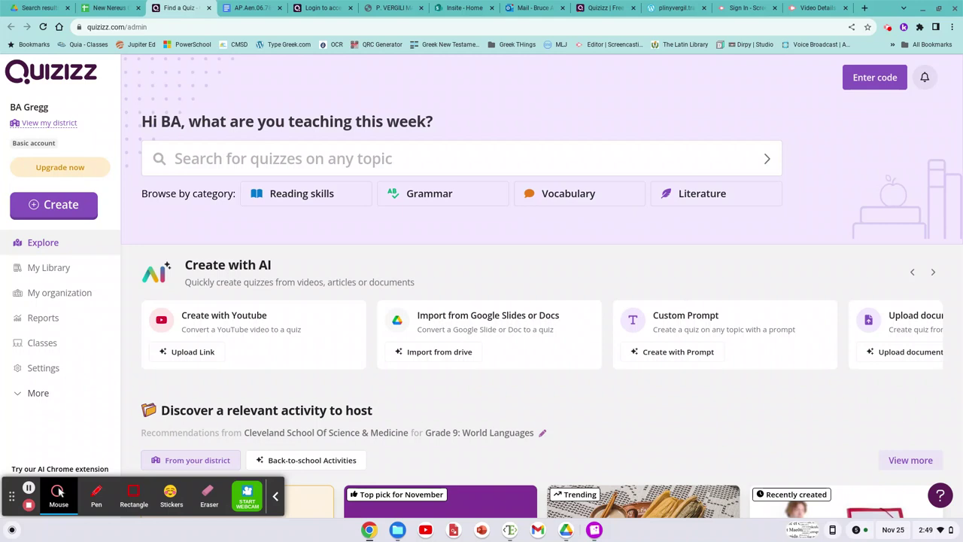
left_click(79, 210)
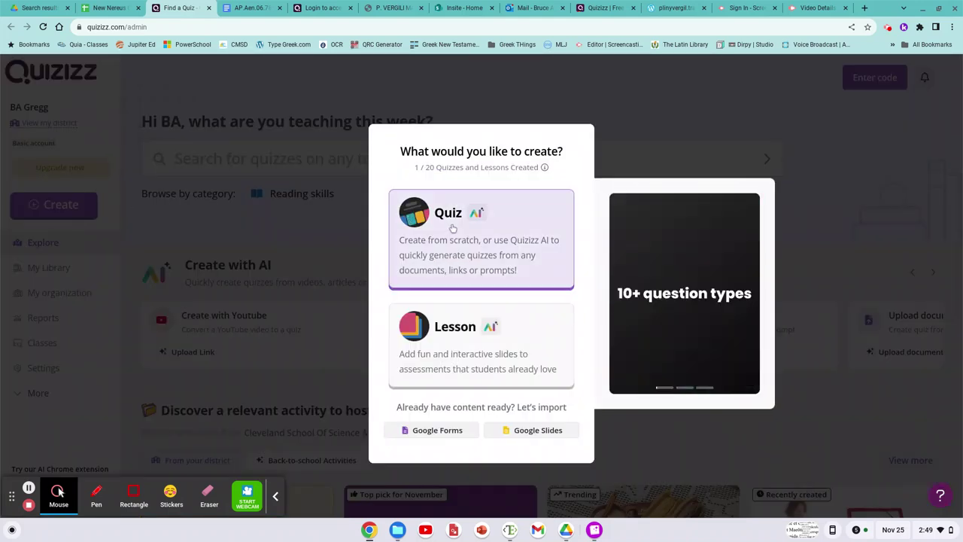
left_click(455, 223)
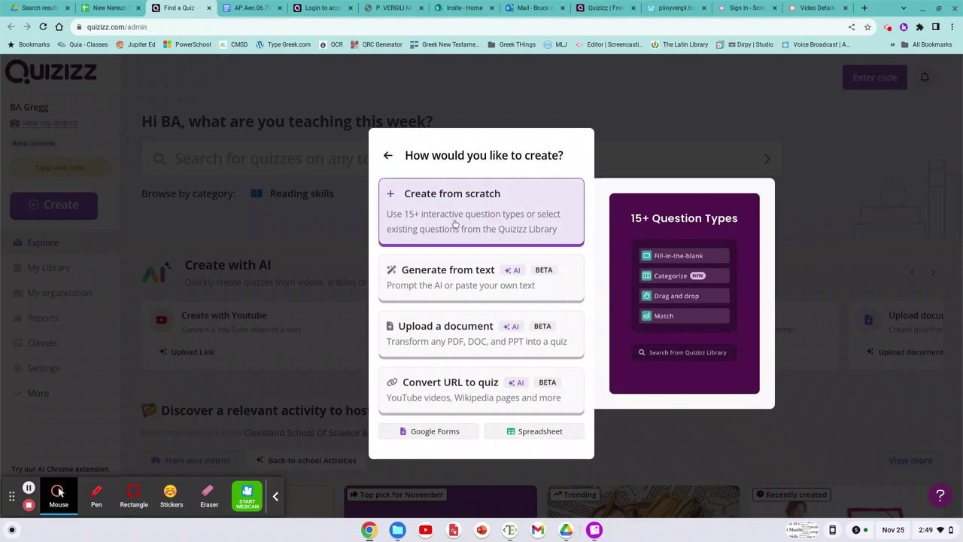
left_click(476, 282)
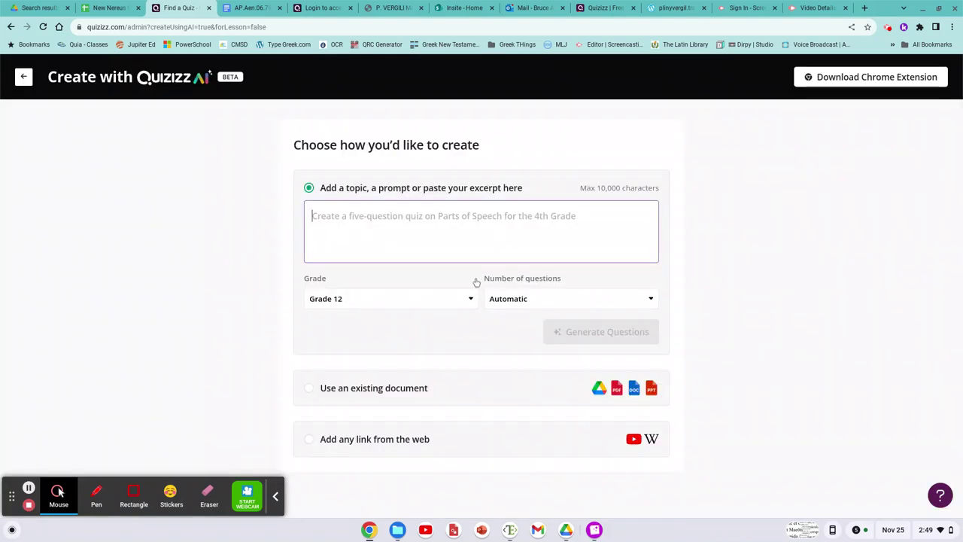
key("alt+Tab")
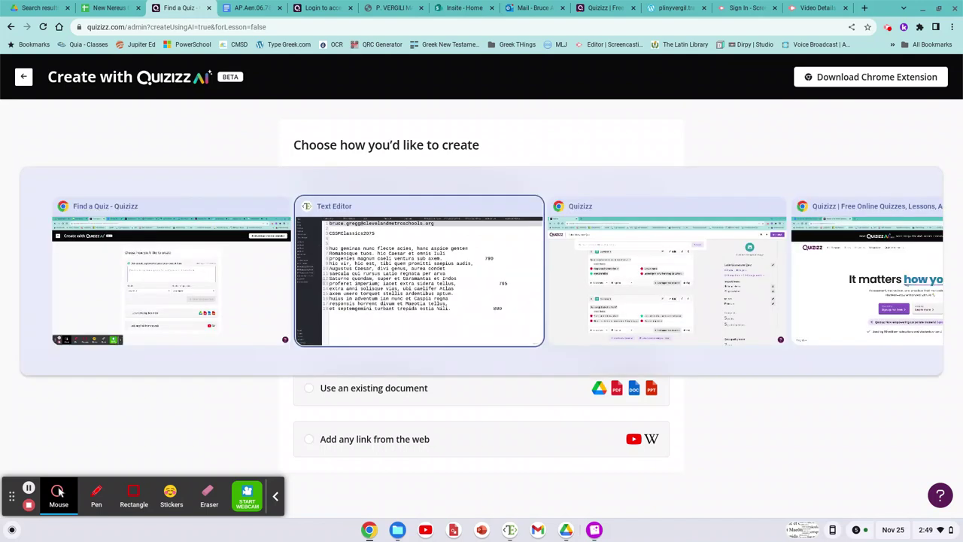
key("Escape")
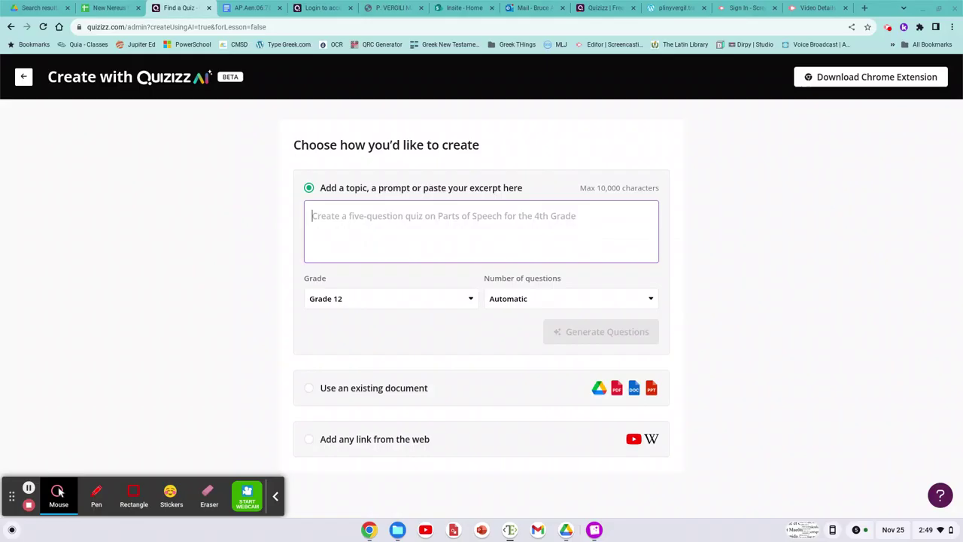
Copy the Aeneid 6.788–800 Latin passage cell from the prep document
left_click(248, 7)
scroll(388, 289, "down", 15)
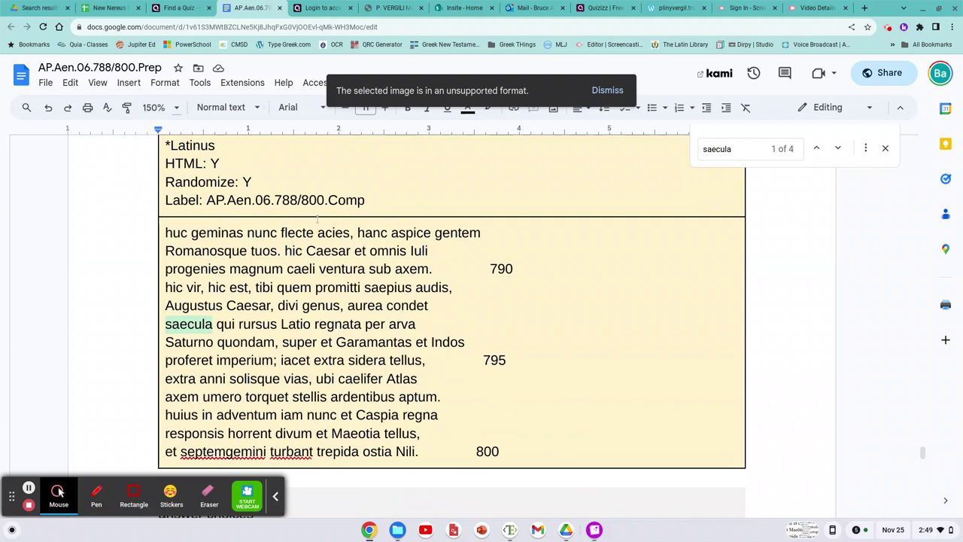
left_click(125, 342)
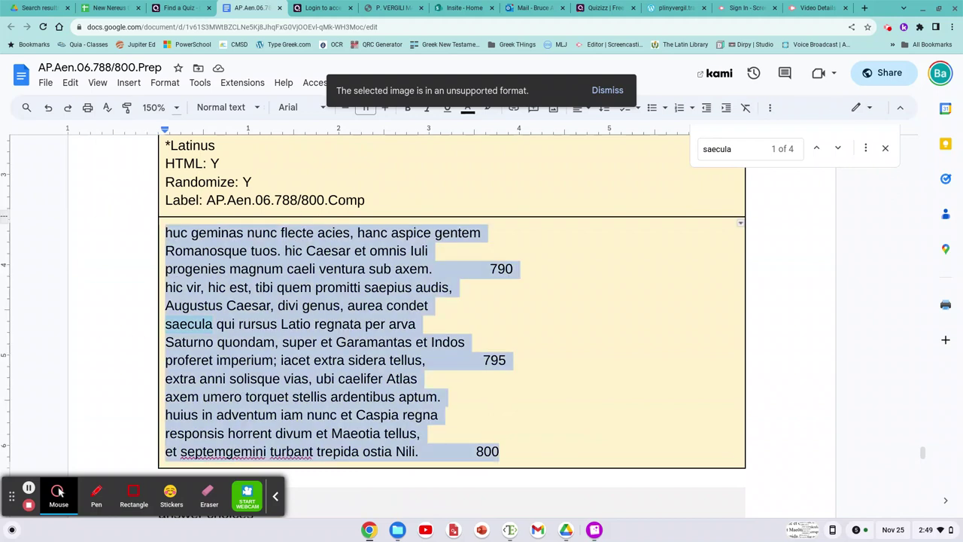
key("alt+Tab")
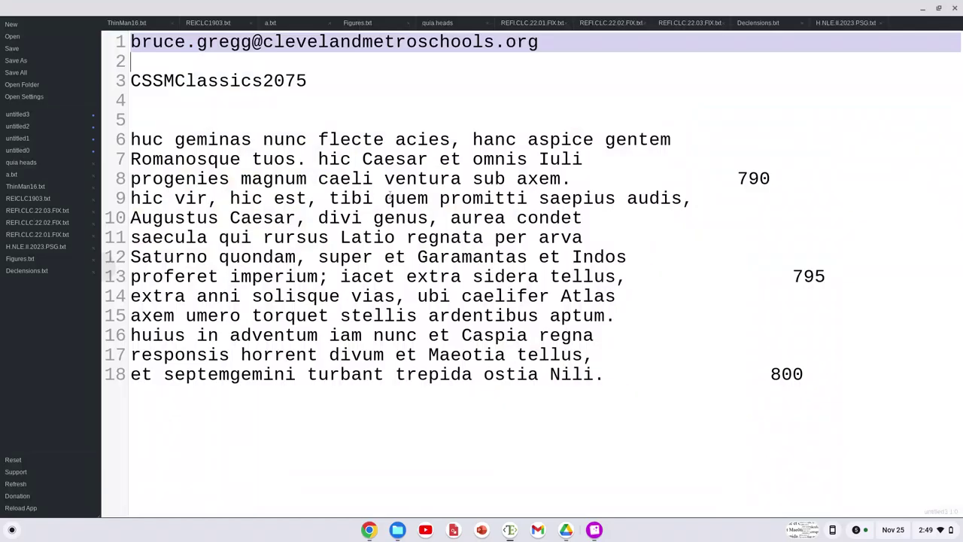
key("alt+Tab")
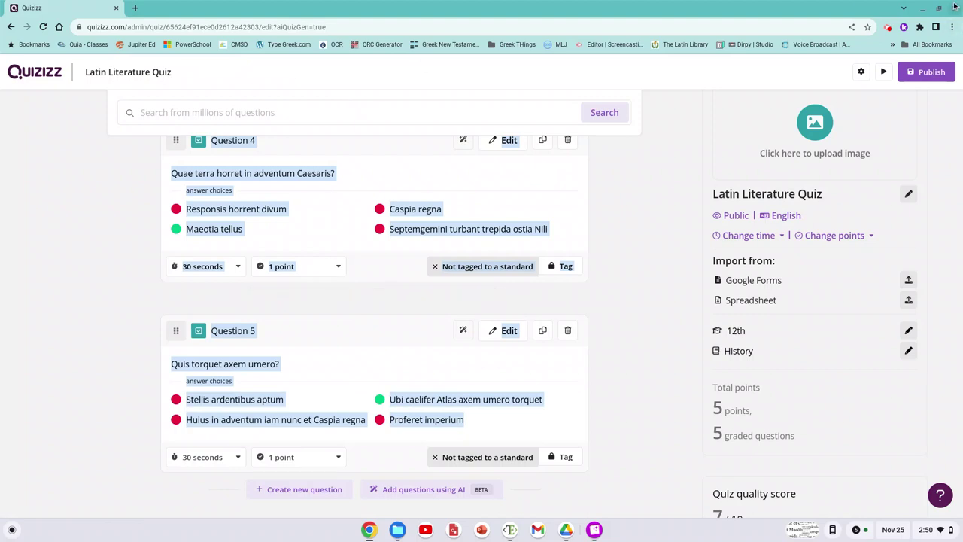
key("alt+Tab")
key("alt+Tab")
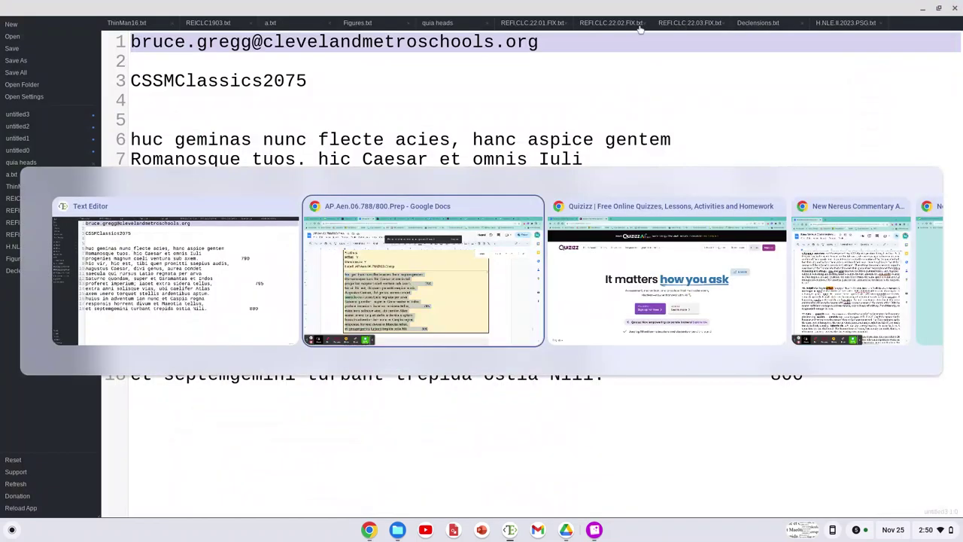
key("alt+Tab")
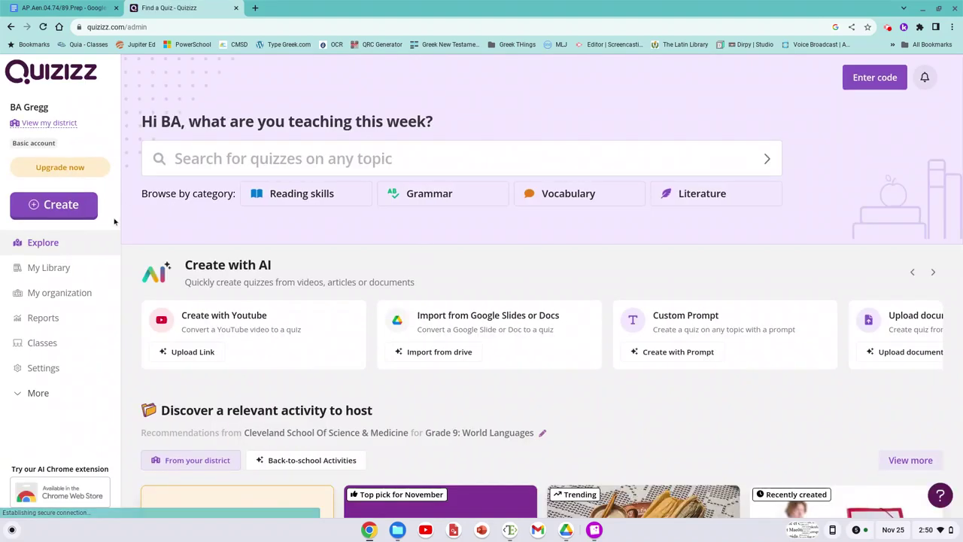
Paste the Aeneid passage into Quizizz's generate-from-text form, keep Grade 12, and generate questions
left_click(64, 207)
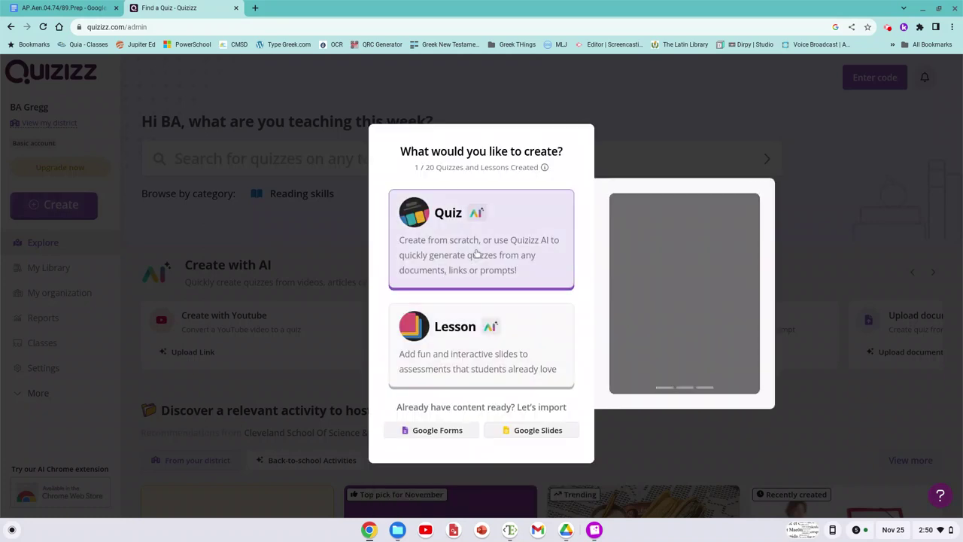
left_click(475, 253)
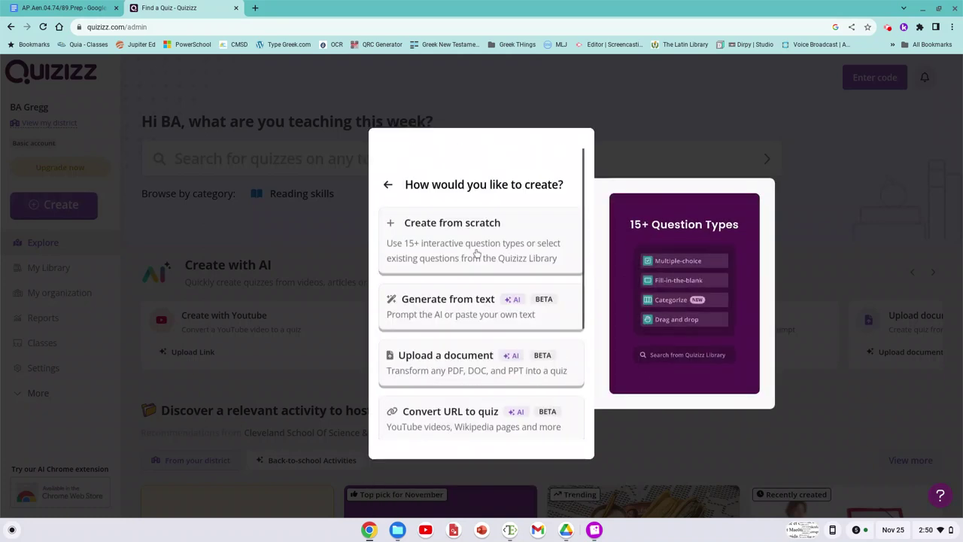
left_click(447, 289)
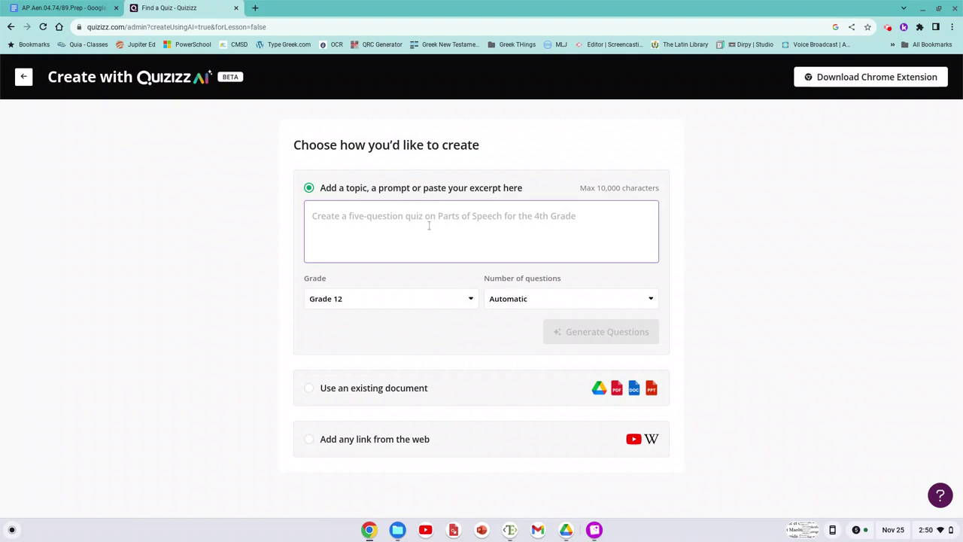
key("ctrl+v")
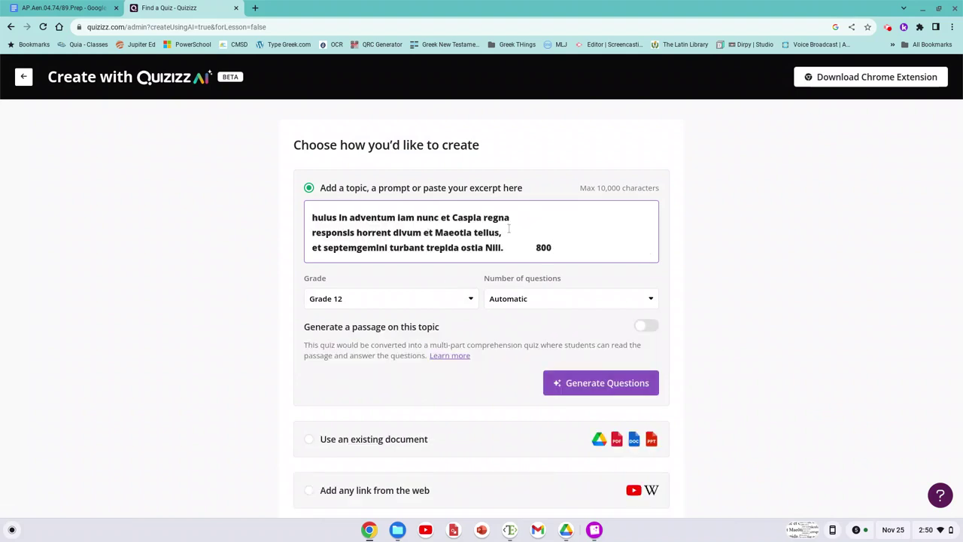
left_click(417, 300)
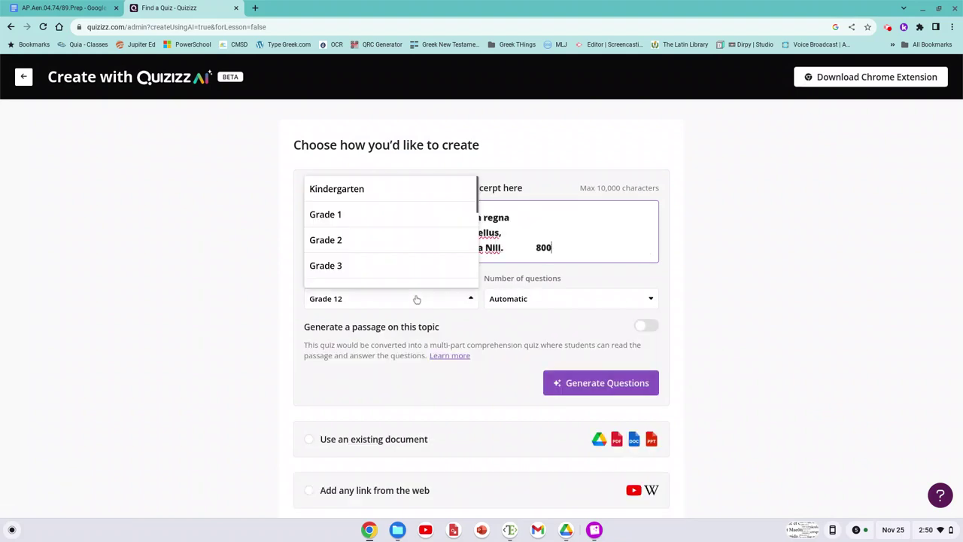
scroll(420, 258, "down", 5)
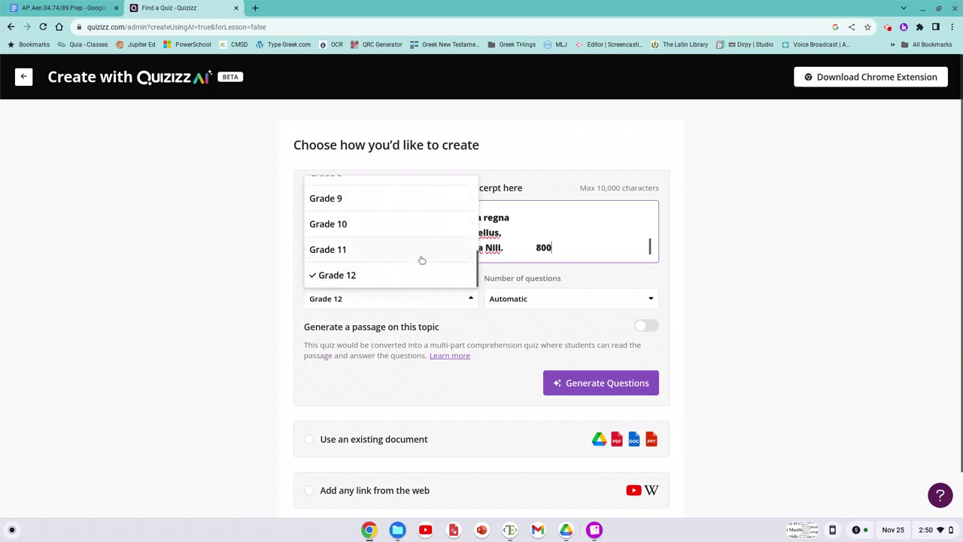
left_click(391, 275)
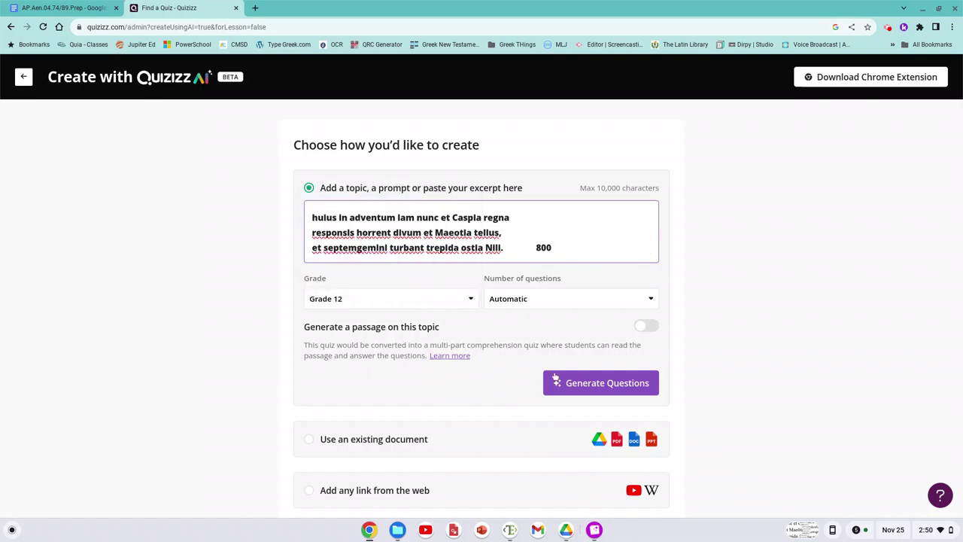
left_click(586, 381)
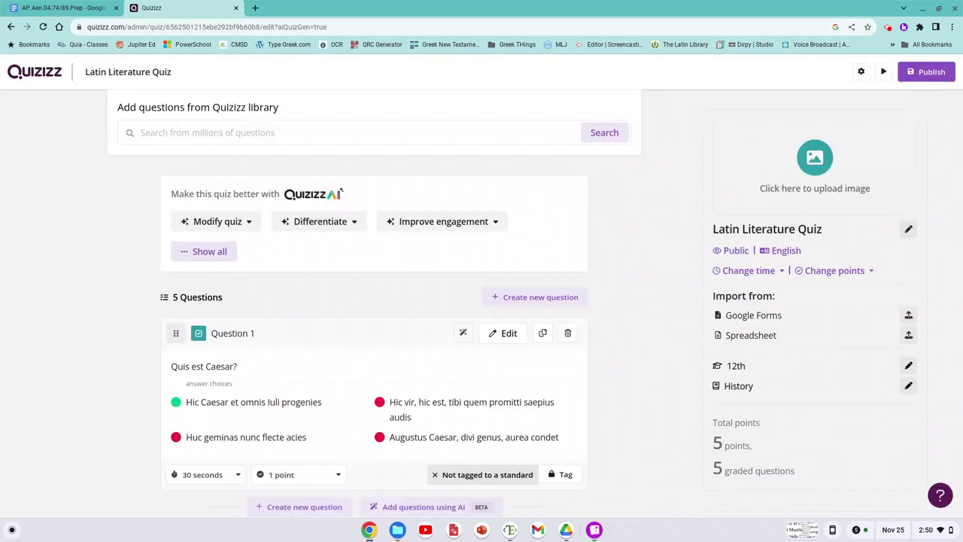
Select and copy Questions 1 through 5 with all their answer choices
scroll(570, 367, "down", 3)
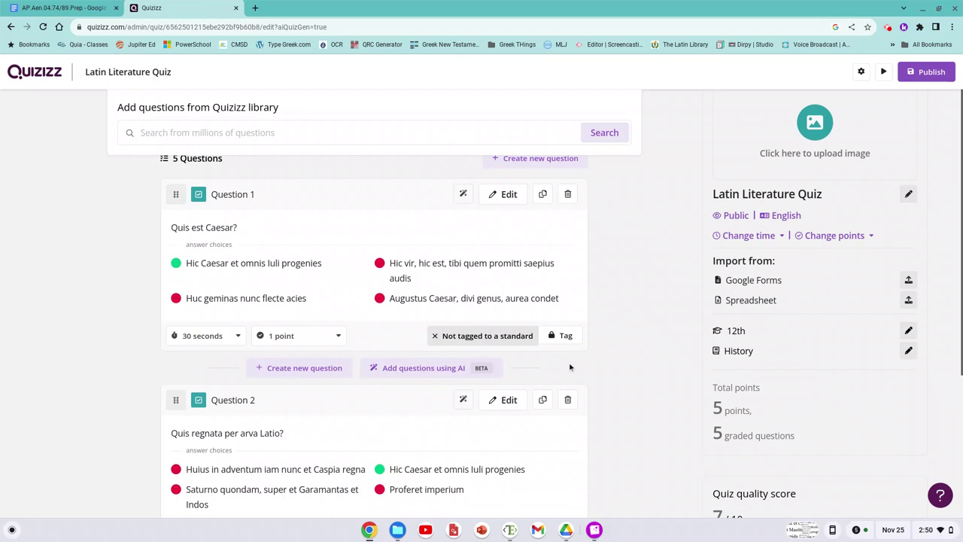
scroll(177, 309, "up", 2)
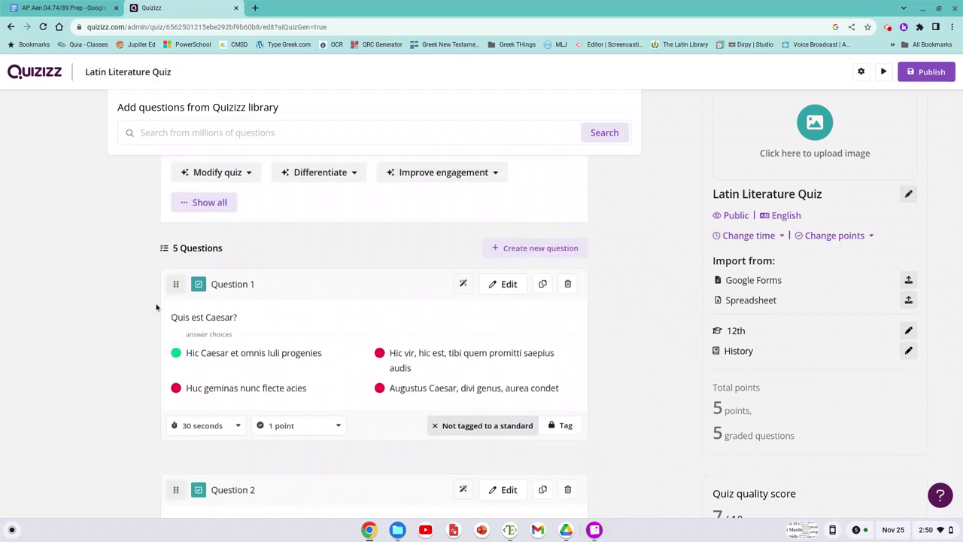
left_click_drag(167, 317, 248, 335)
left_click_drag(150, 284, 592, 471)
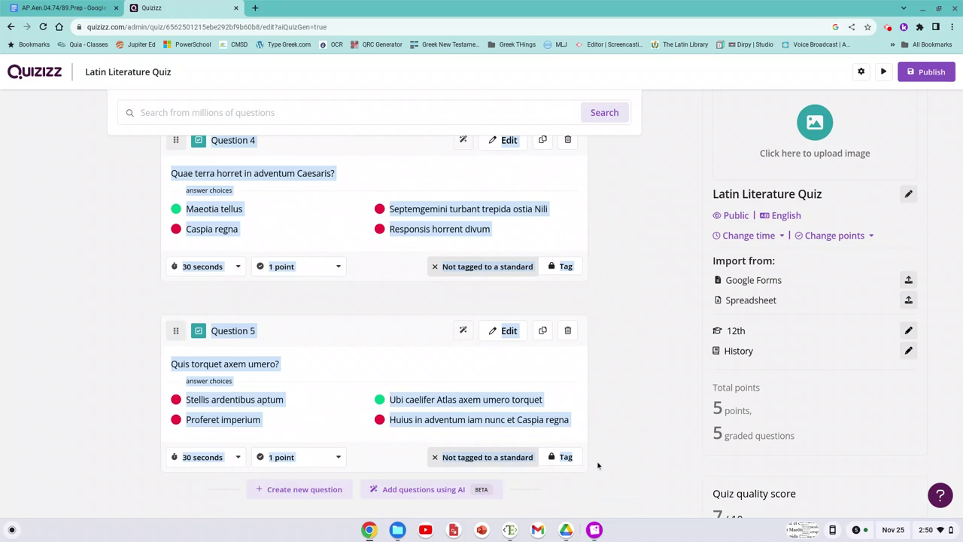
key("alt+Tab")
key("alt+Tab")
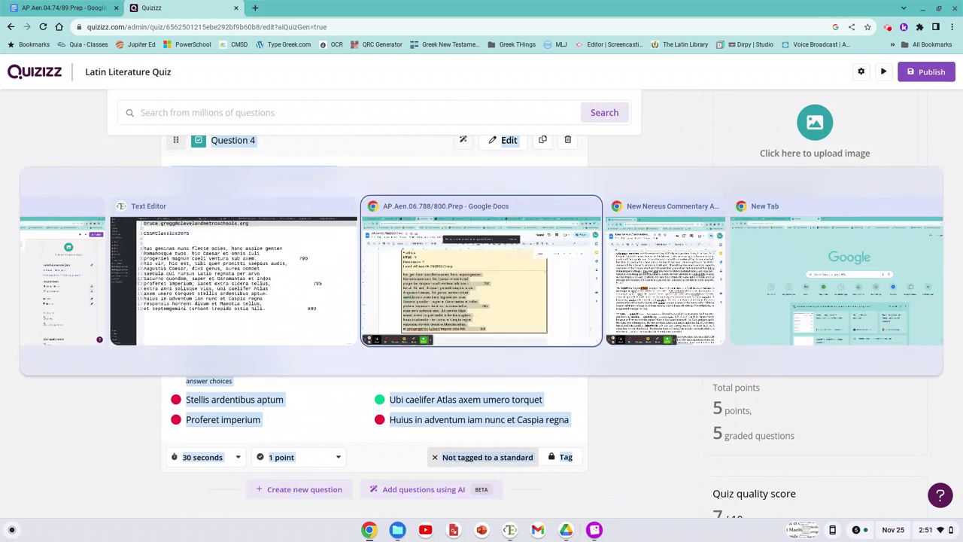
Paste the copied quiz questions on a new line below 'Augustus'
scroll(506, 470, "down", 10)
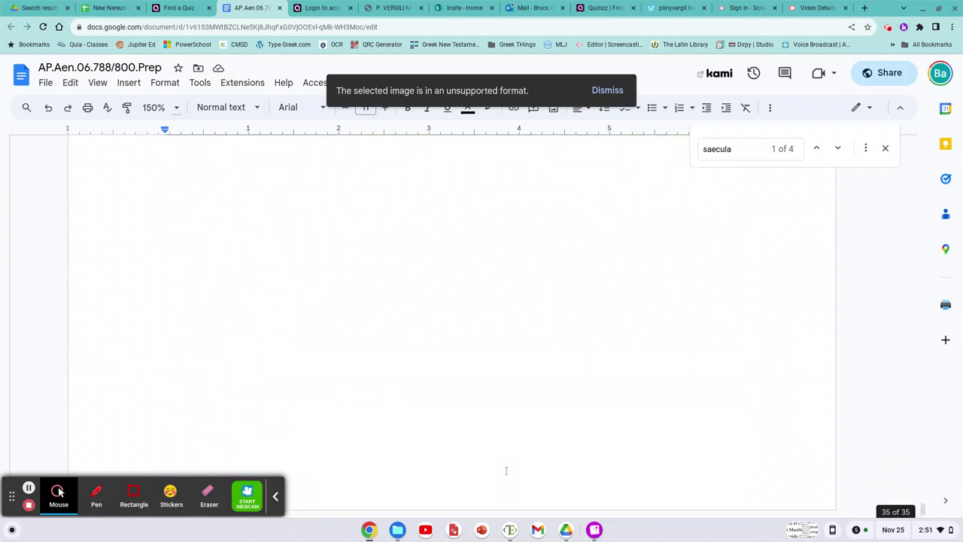
type("Augustus")
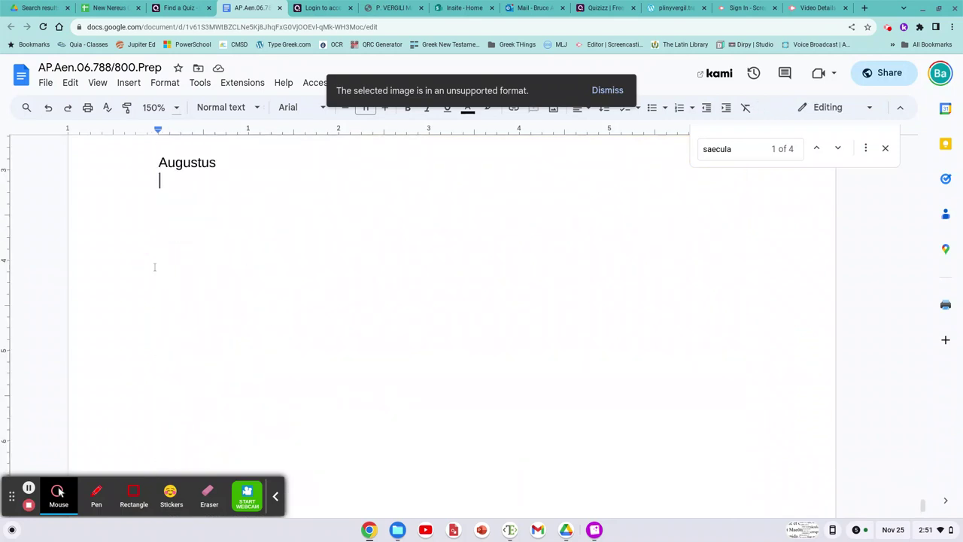
key("ctrl+v")
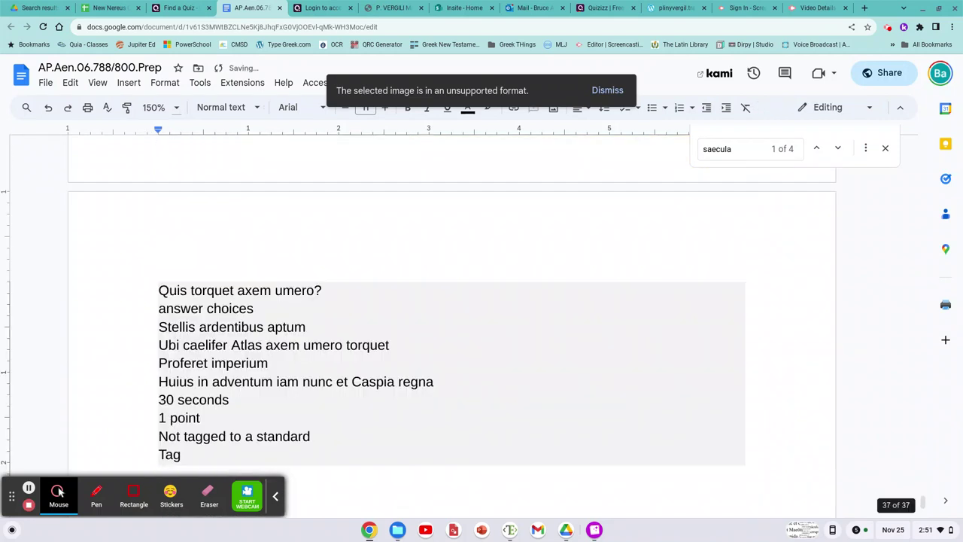
scroll(451, 324, "up", 10)
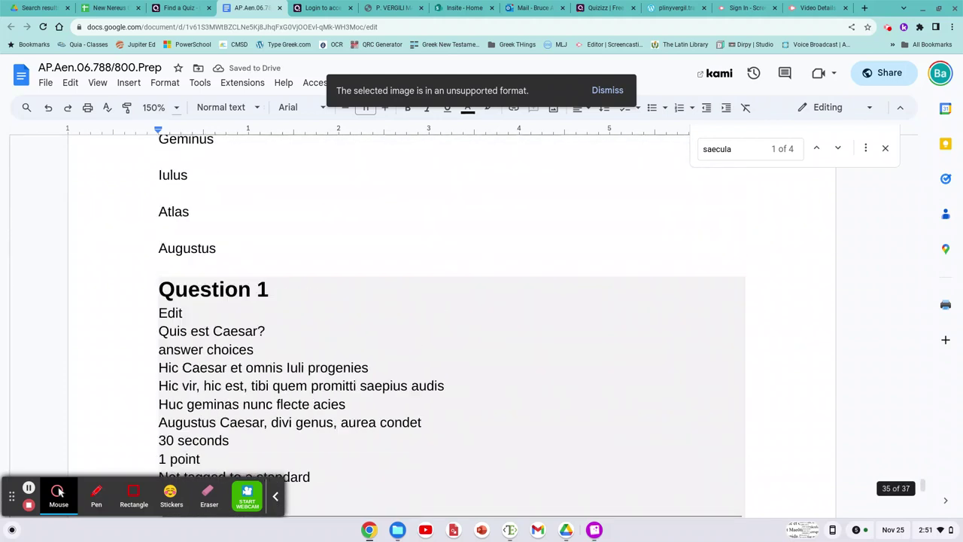
scroll(451, 324, "down", 1)
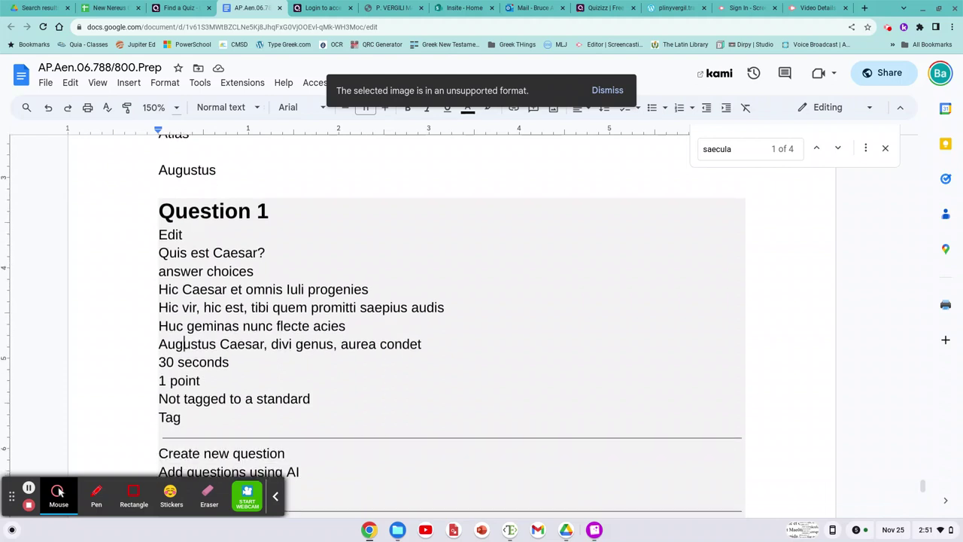
scroll(183, 343, "down", 1)
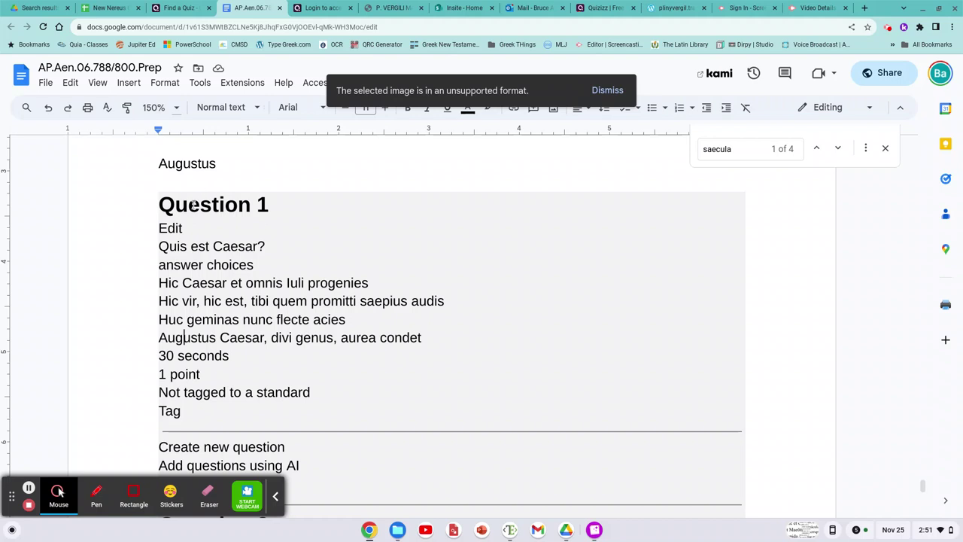
Delete the Question 1 block through 'Add questions using AI' and the leftover BETA line
left_click(158, 204)
key("shift+Down")
key("shift+Down")
key("shift+Down")
key("shift+Down")
key("shift+Down")
key("shift+Down")
key("shift+Down")
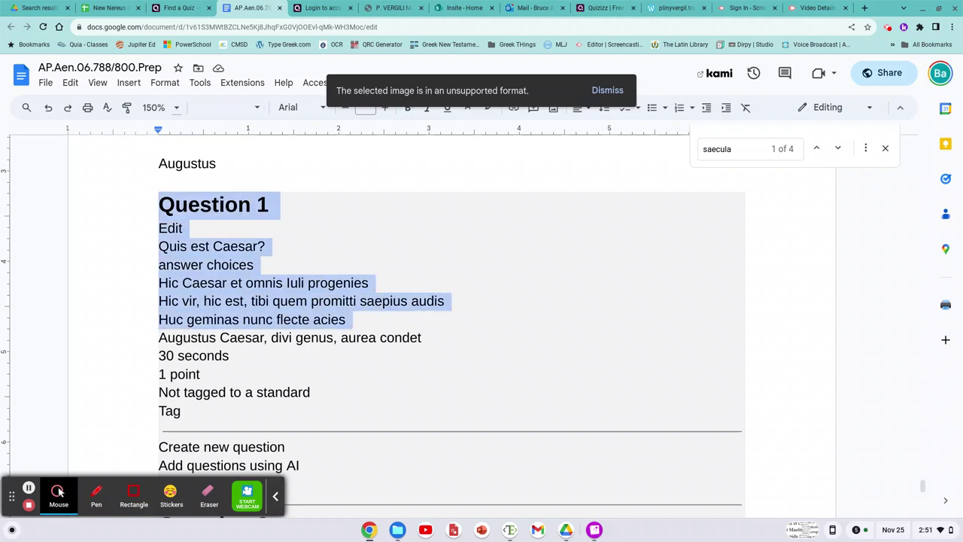
key("shift+Down")
key("shift+Down")
key("shift+Down")
key("shift+Down")
key("shift+Down")
key("shift+Down")
key("shift+Down")
key("shift+Down")
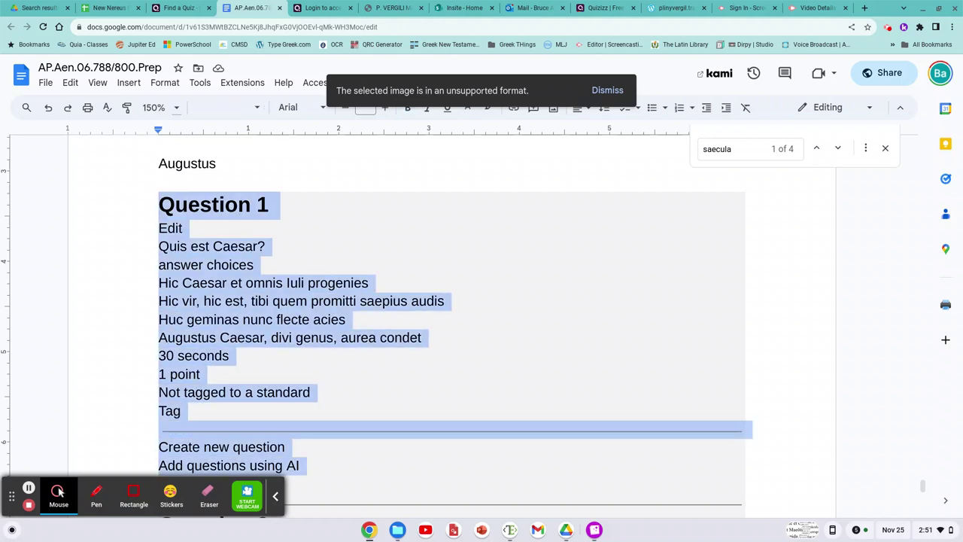
key("BackSpace")
key("shift+Down")
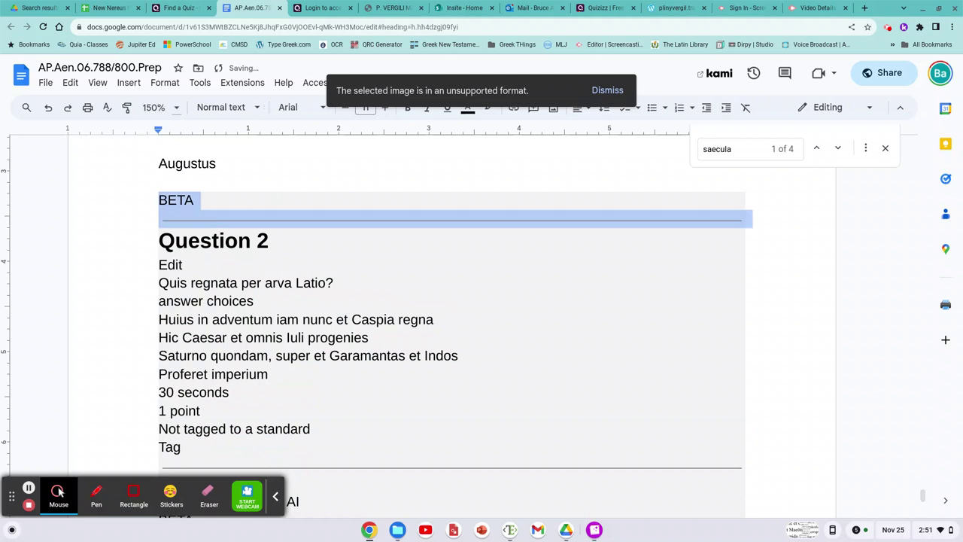
key("BackSpace")
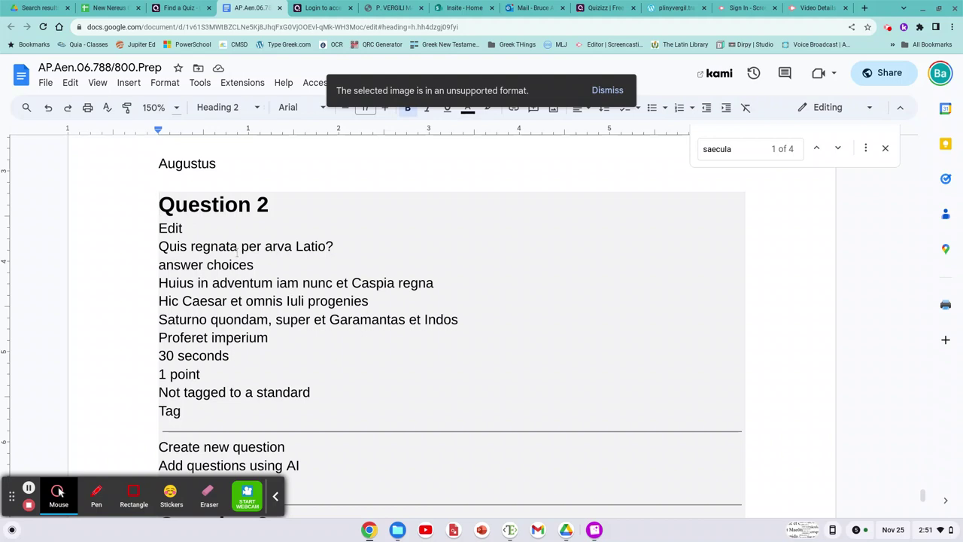
Delete the 'answer choices' line from Question 2
left_click(219, 248)
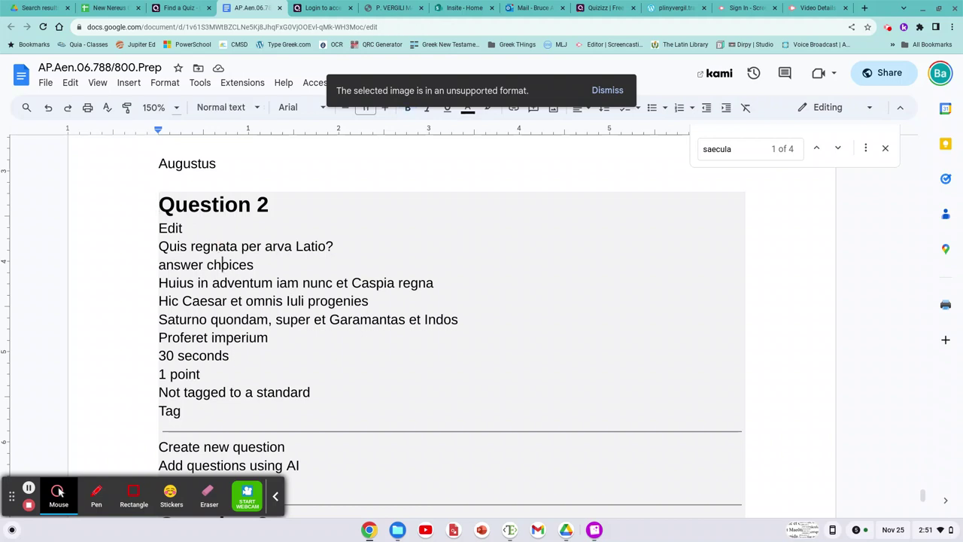
key("shift+End")
key("Delete")
key("Delete")
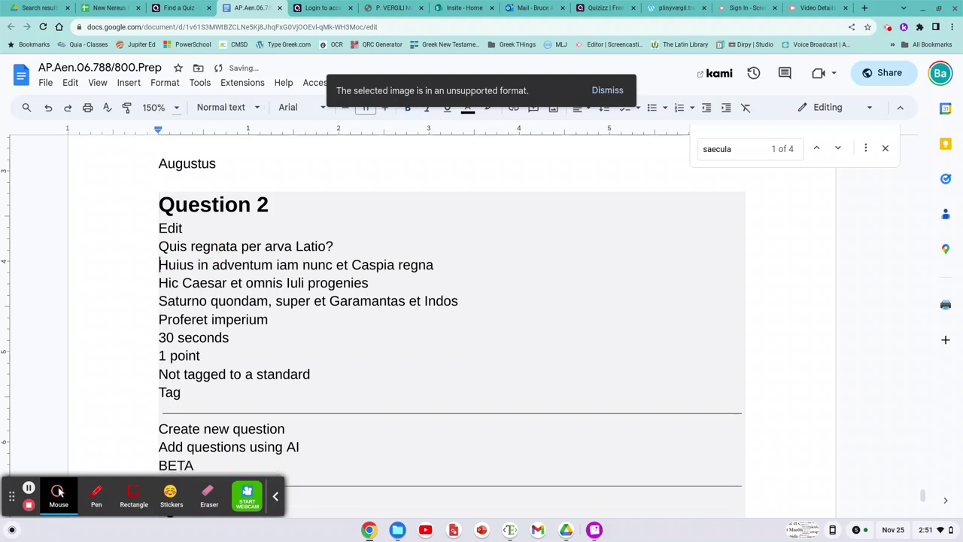
scroll(495, 300, "up", 2)
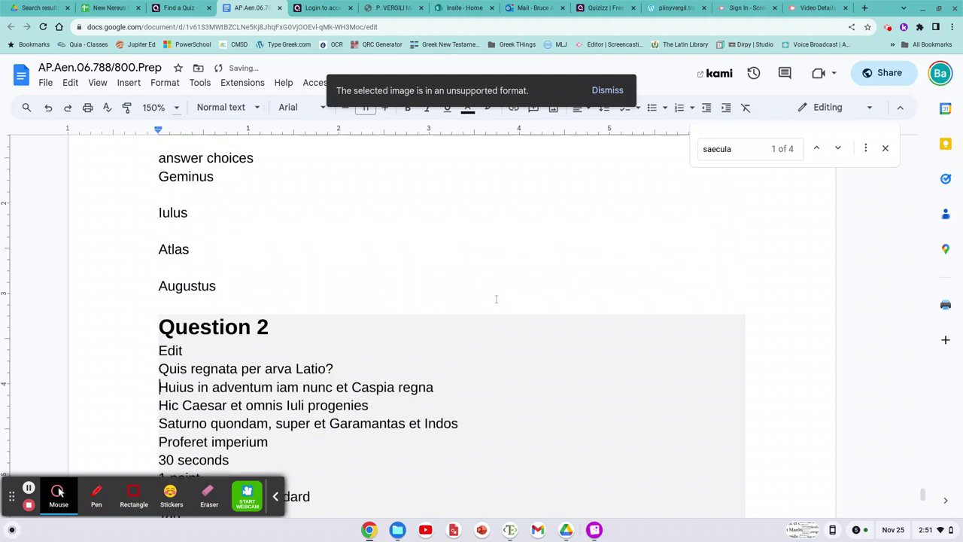
scroll(58, 492, "down", 15)
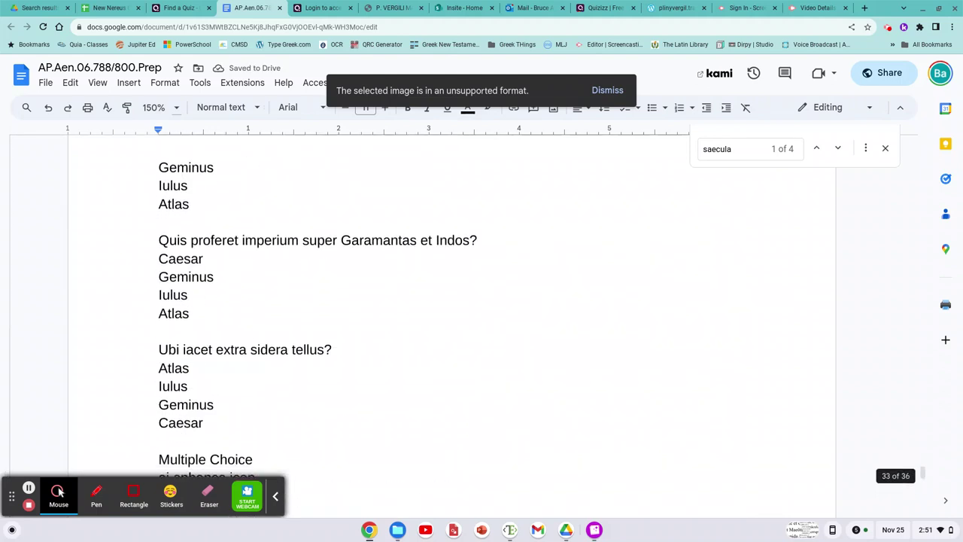
scroll(58, 493, "up", 15)
scroll(58, 493, "down", 2)
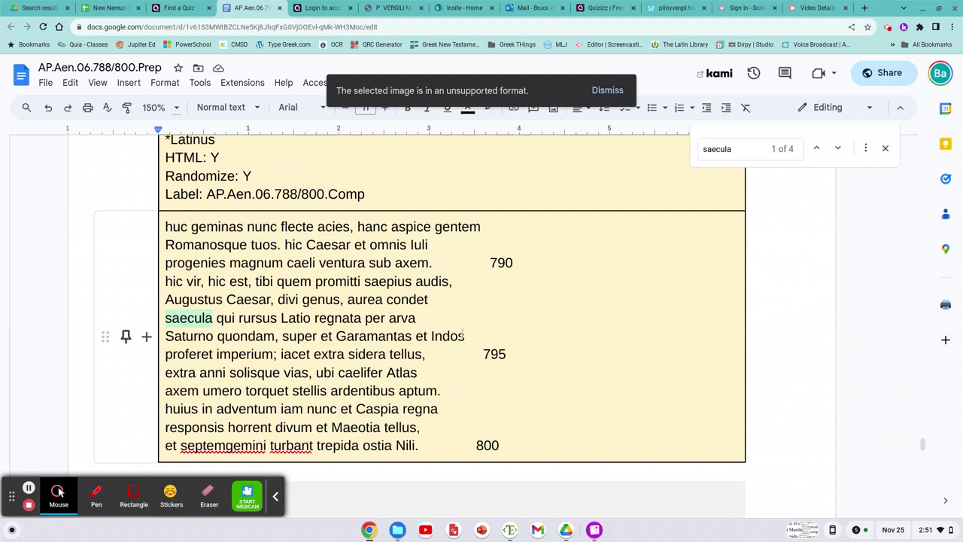
Find where 'Latio' appears in the Aeneid source passage
left_click(659, 285)
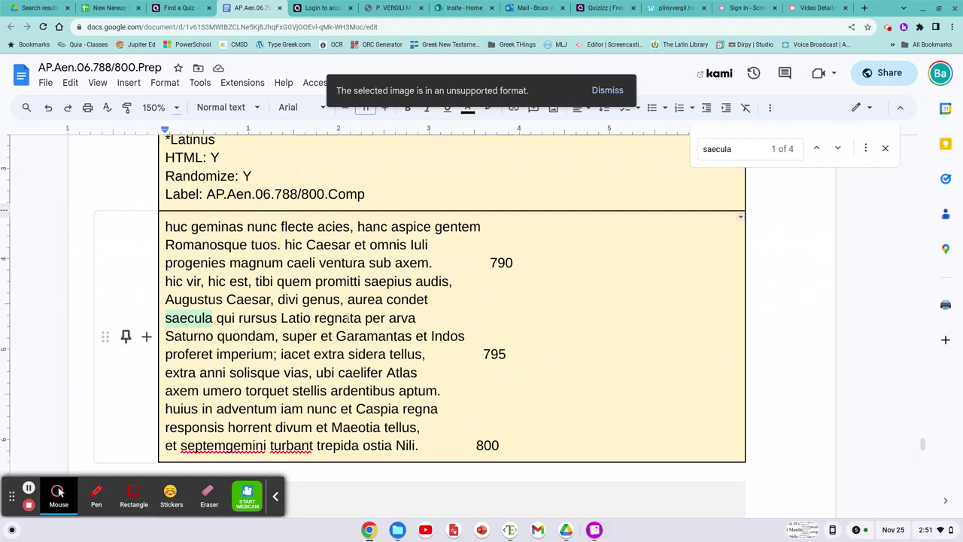
left_click(311, 318)
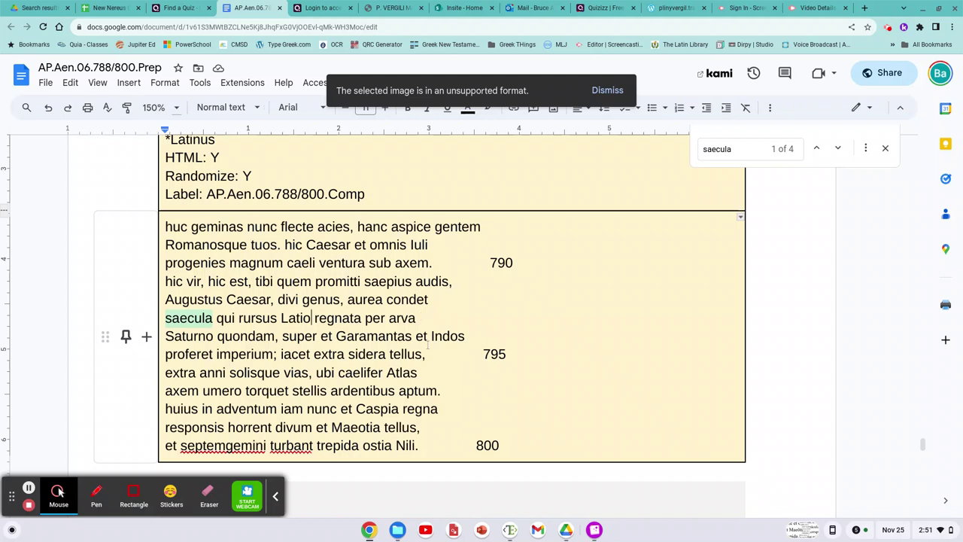
scroll(422, 315, "down", 20)
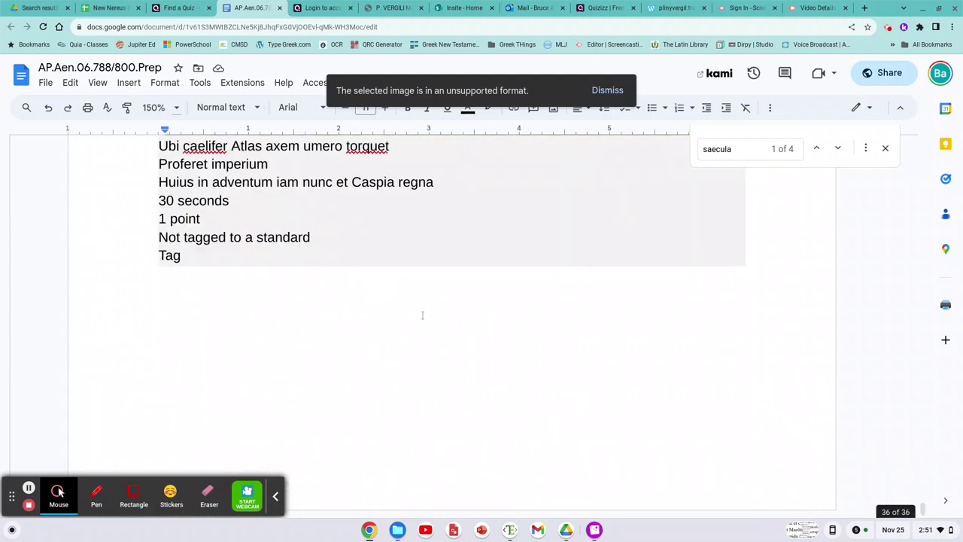
scroll(422, 315, "up", 15)
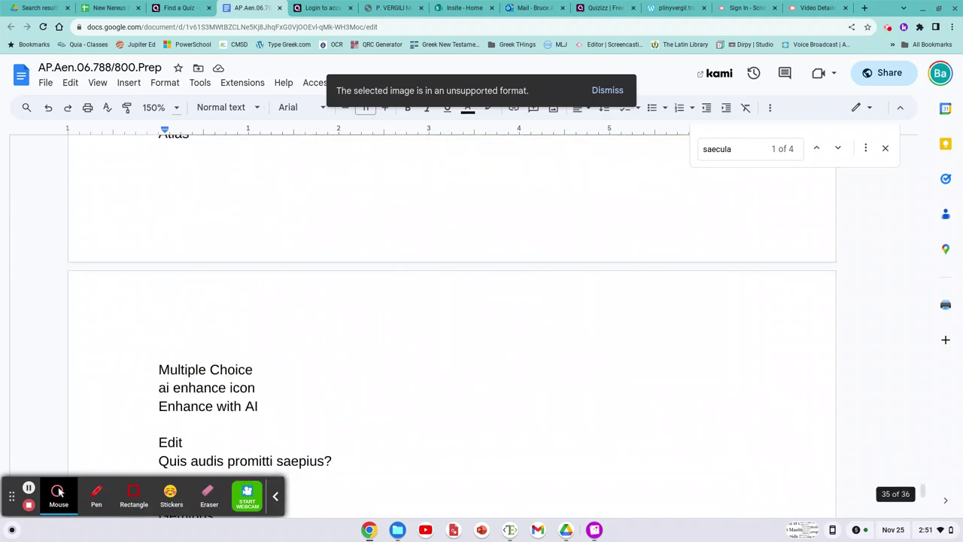
scroll(452, 316, "down", 5)
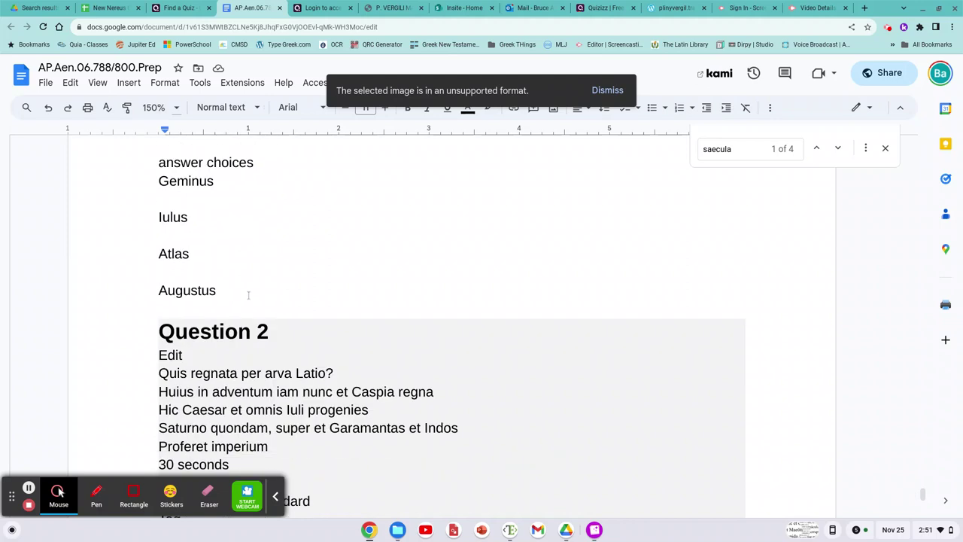
Append '(line 73)' to the Question 2 prompt 'Quis regnata per arva Latio?'
left_click(350, 375)
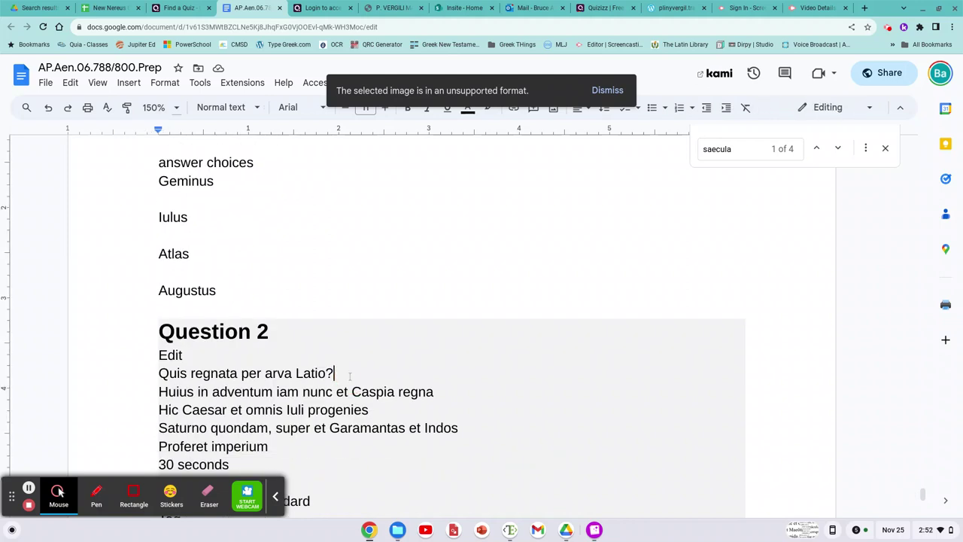
type("(line 73)")
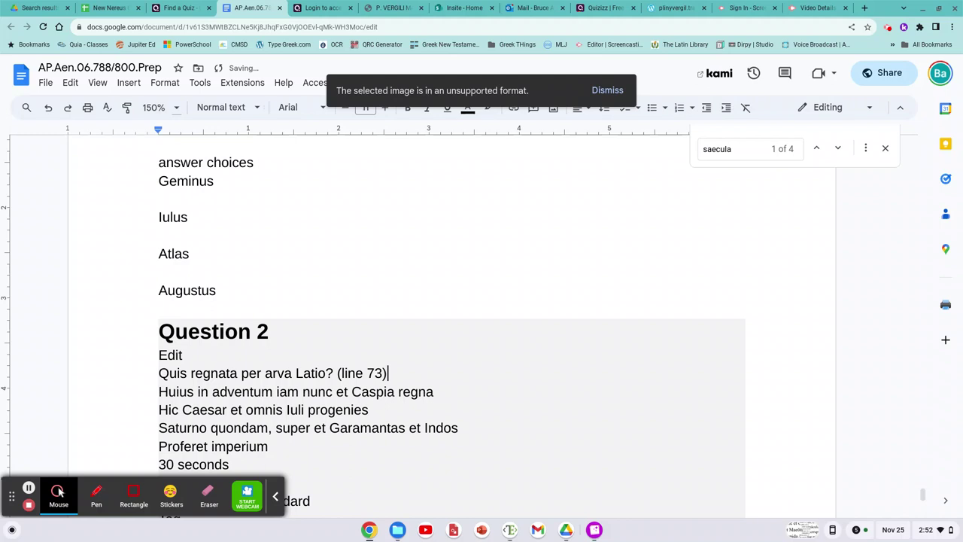
Mark the 'Hic Caesar' answer as correct with an asterisk
key("Down")
key("Right")
key("Right")
key("End")
key("Right")
type("*")
Delete Question 2's 30 seconds, 1 point and tag lines
key("Down")
key("Down")
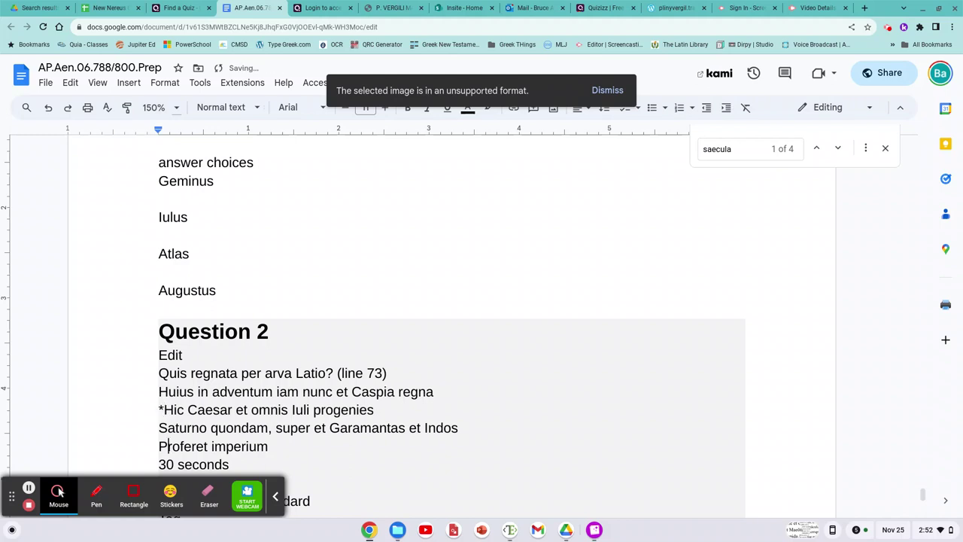
key("Down")
key("Left")
key("shift+Down")
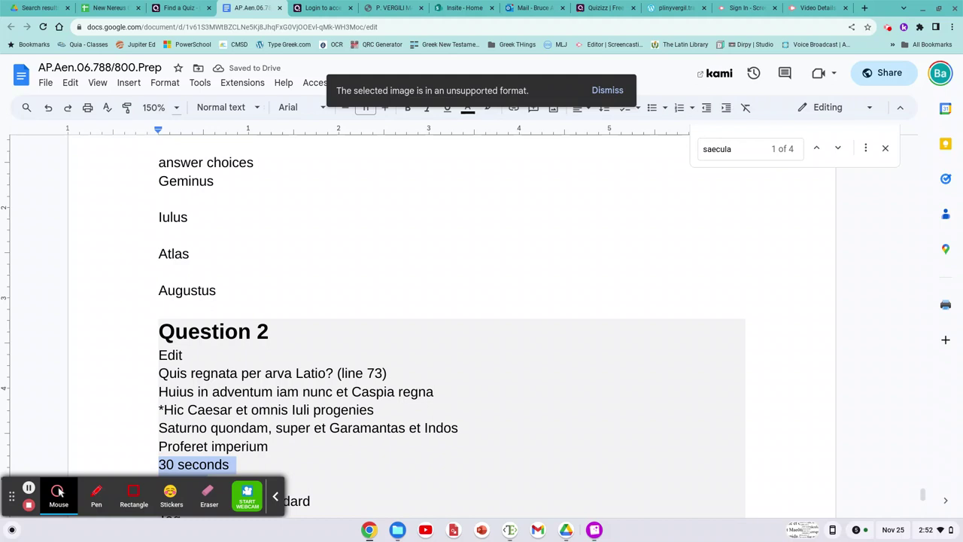
key("shift+Down")
key("shift+Down")
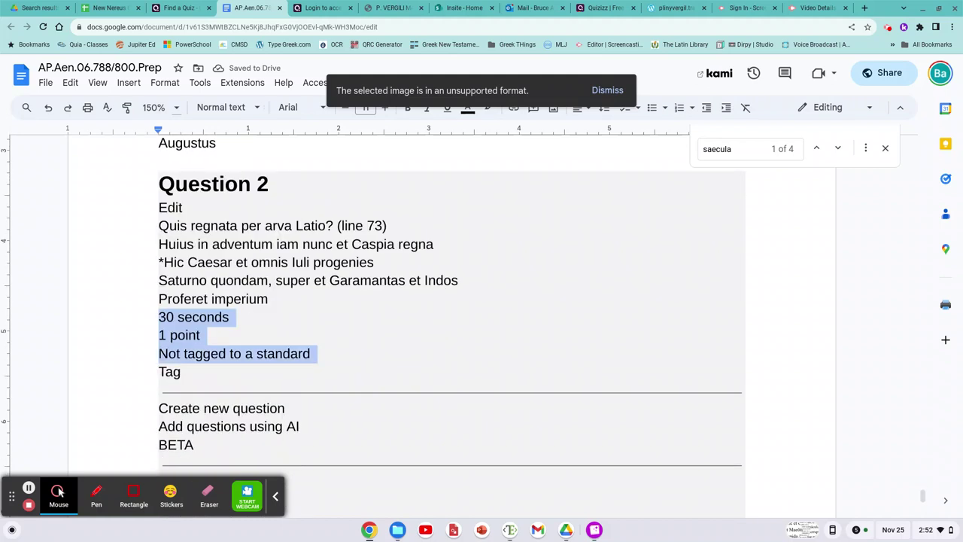
key("shift+Down")
key("BackSpace")
key("Up")
key("Up")
key("Up")
key("Up")
key("Up")
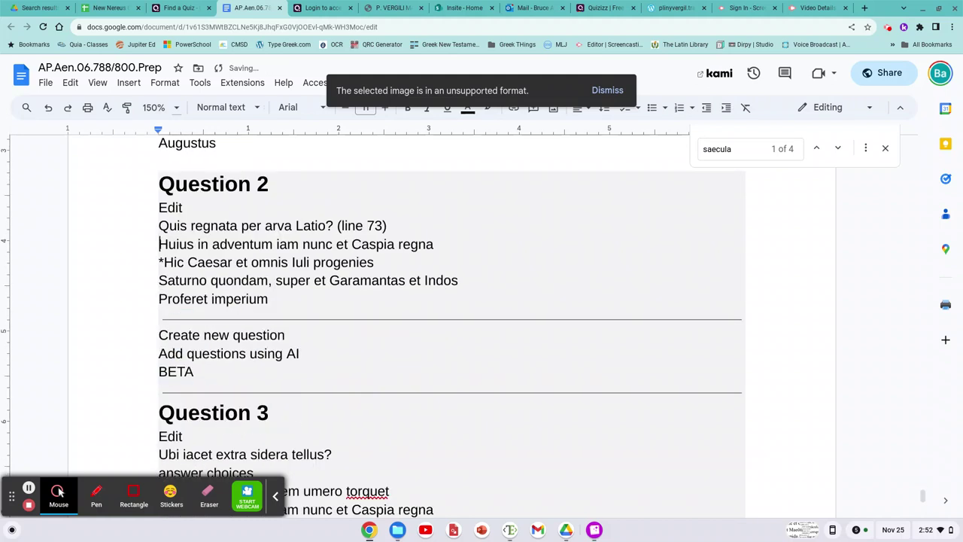
Replace the Question 2 heading and Edit lines with 'mc'
key("shift+Up")
key("shift+Up")
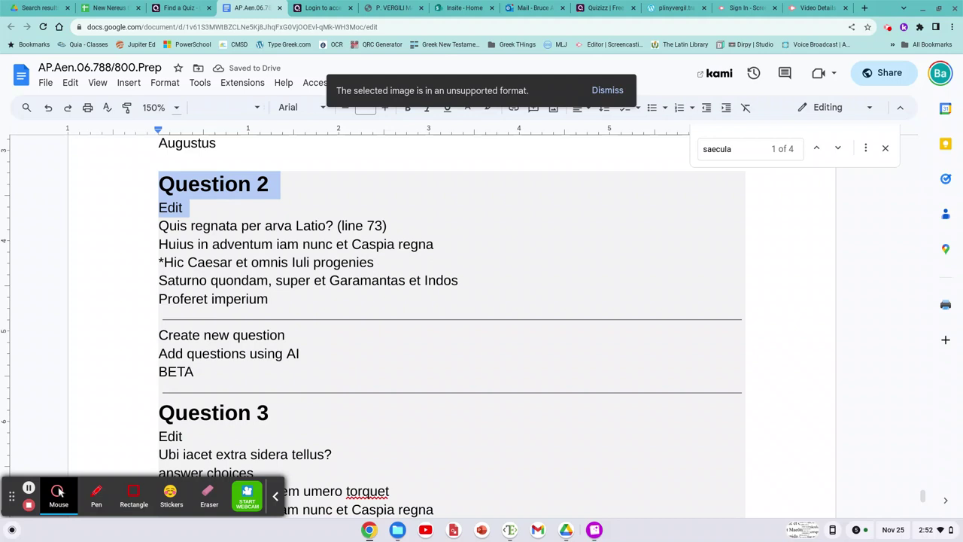
type("mc")
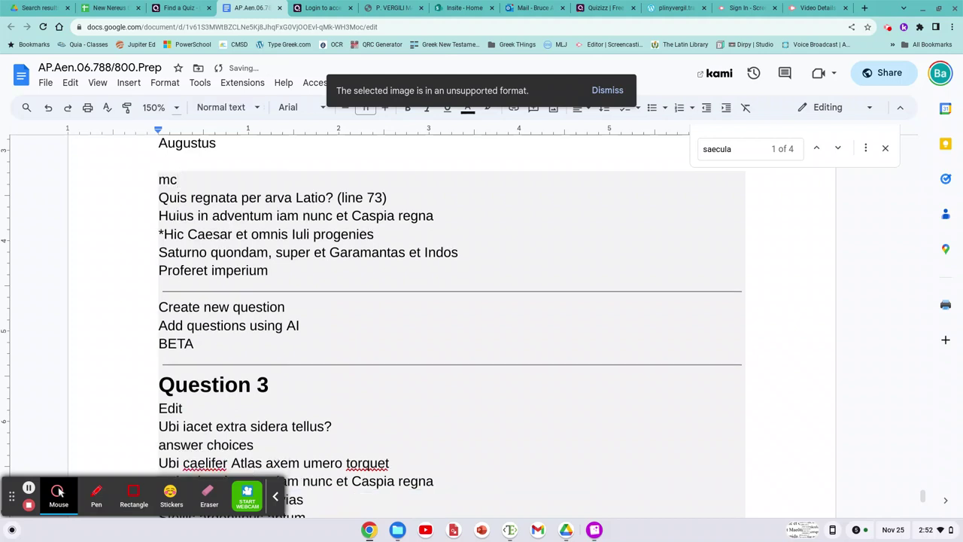
key("Page_Down")
key("Page_Down")
key("Page_Down")
key("Page_Up")
key("Page_Up")
key("Page_Up")
key("Page_Up")
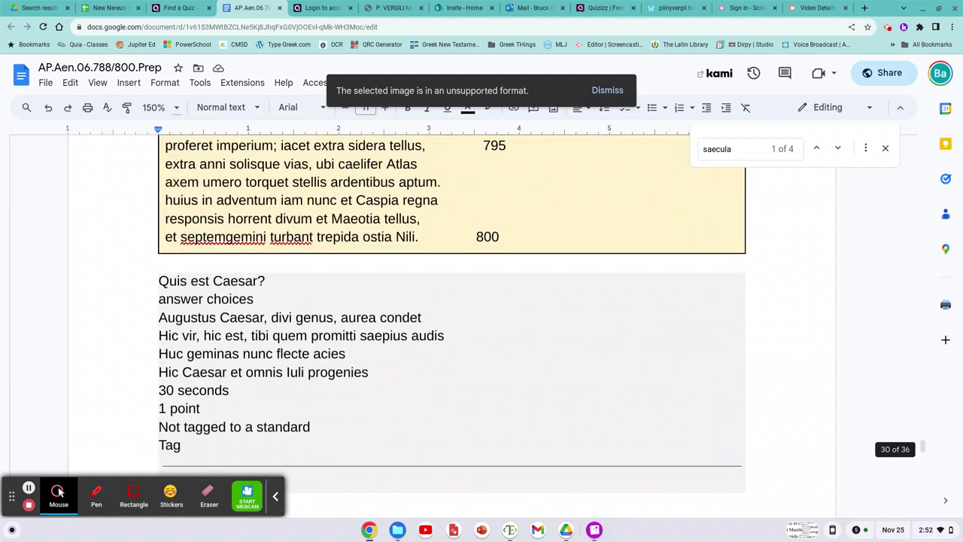
Select the template entry's HTML, Randomize and Label lines, then return to Question 2
key("Up")
key("Up")
key("Page_Down")
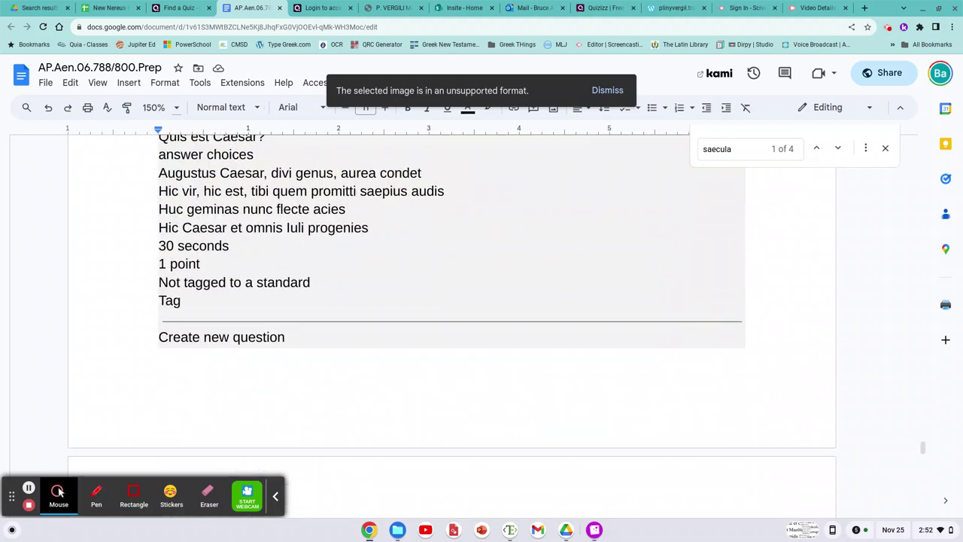
key("Page_Down")
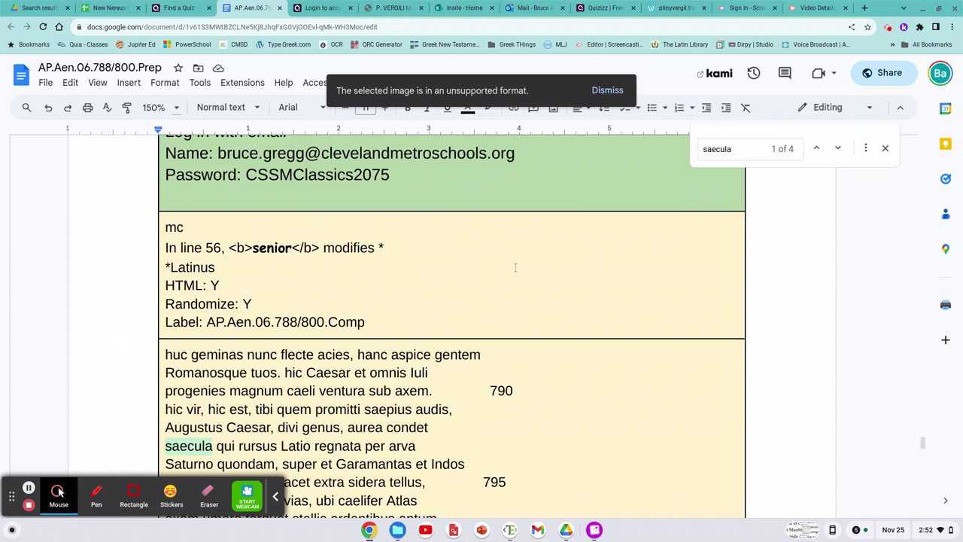
left_click_drag(414, 324, 165, 286)
key("ctrl+c")
scroll(472, 372, "down", 20)
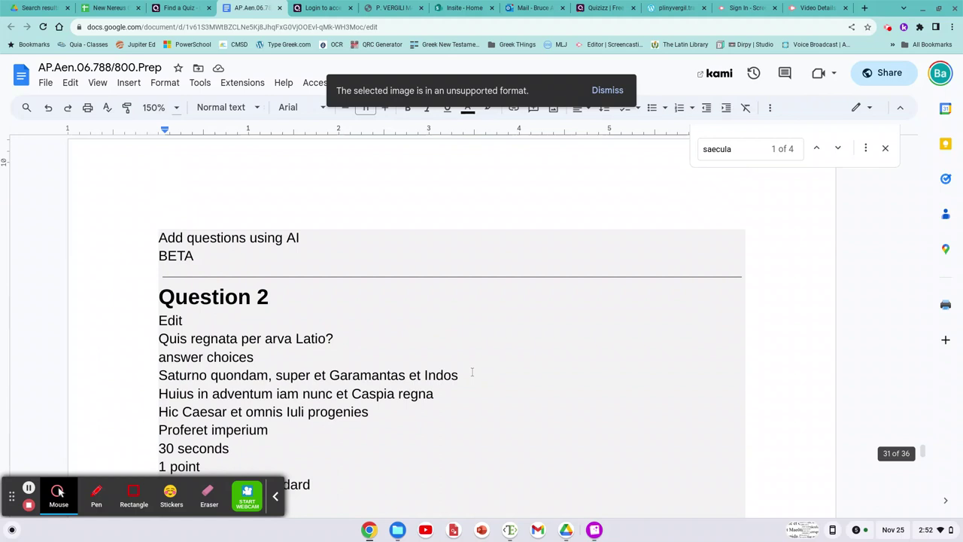
scroll(451, 324, "down", 20)
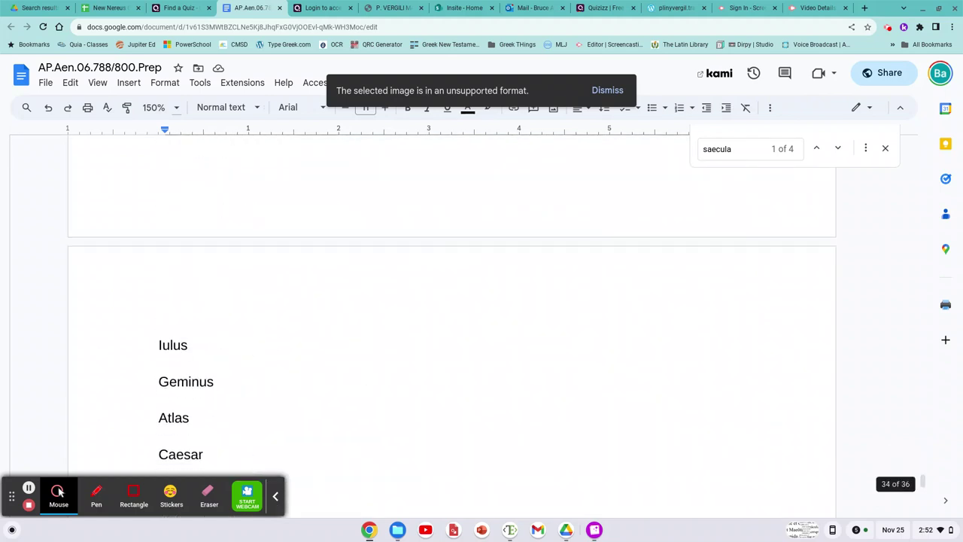
scroll(451, 324, "down", 10)
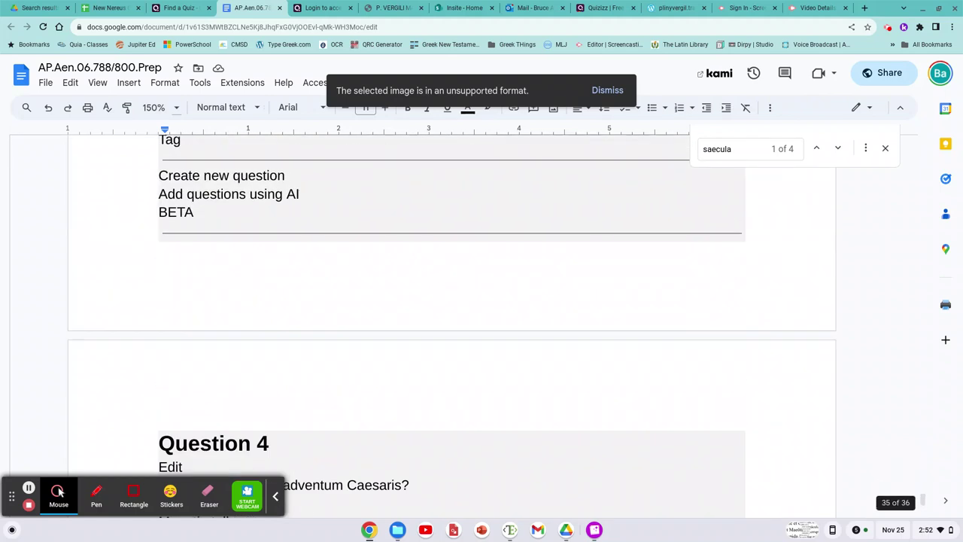
scroll(295, 295, "up", 1)
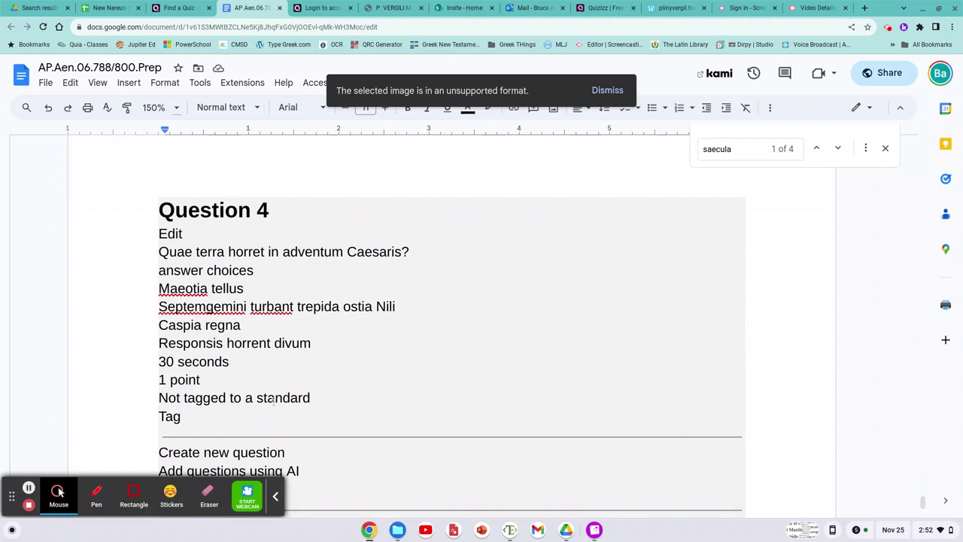
scroll(273, 403, "up", 10)
scroll(291, 326, "down", 2)
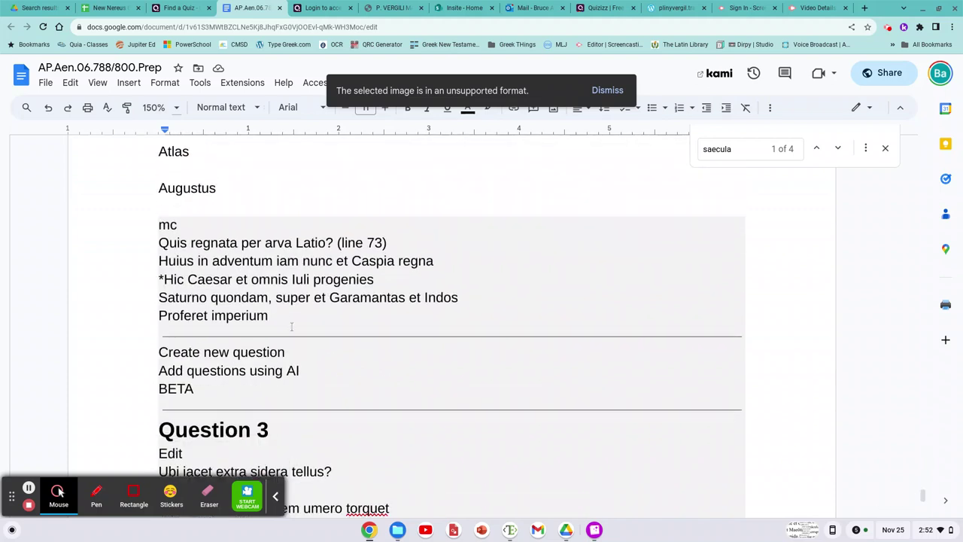
Paste the HTML, Randomize and Label lines below 'Proferet imperium' and delete the leftover Quizizz lines
left_click(286, 320)
key("Return")
key("ctrl+v")
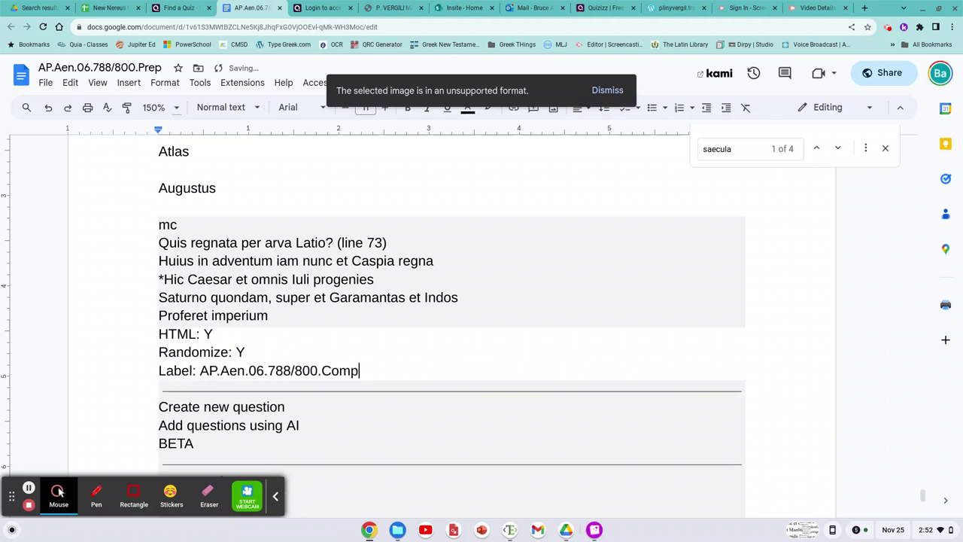
key("Right")
key("Right")
key("shift+Down")
key("shift+Down")
key("shift+Down")
key("shift+Down")
key("BackSpace")
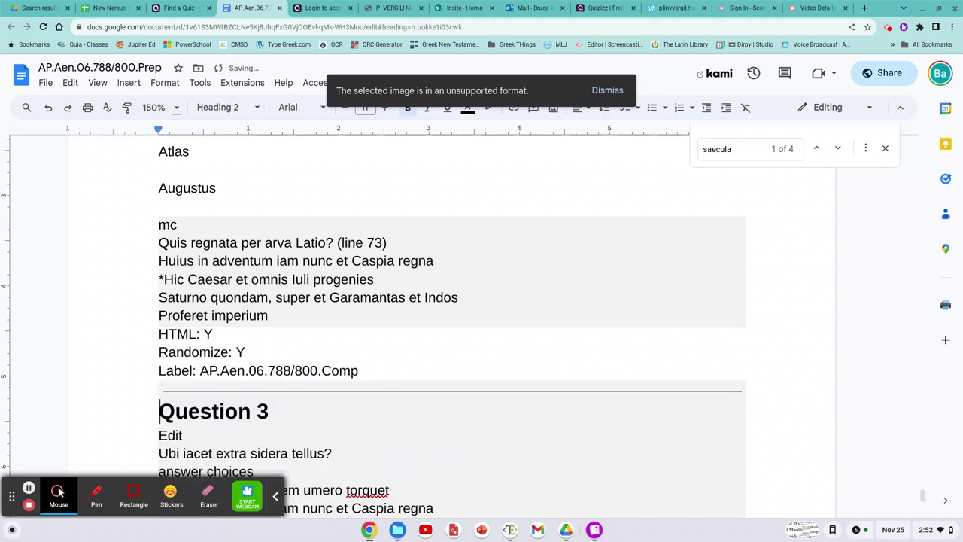
Replace the Question 3 heading with 'mc' and delete the answer choices line
key("shift+Down")
key("shift+Down")
type("mc")
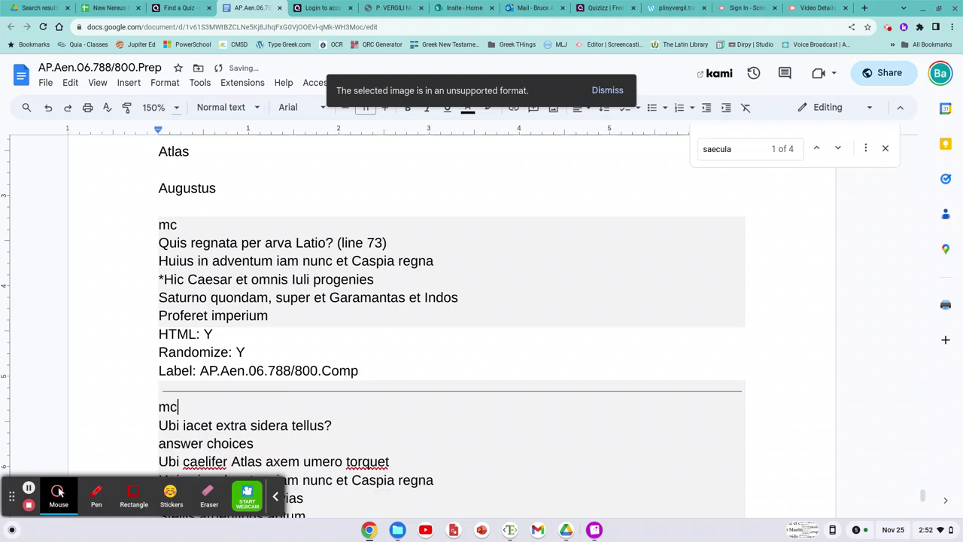
key("Down")
key("Right")
key("Right")
key("Down")
key("Home")
key("shift+Down")
key("BackSpace")
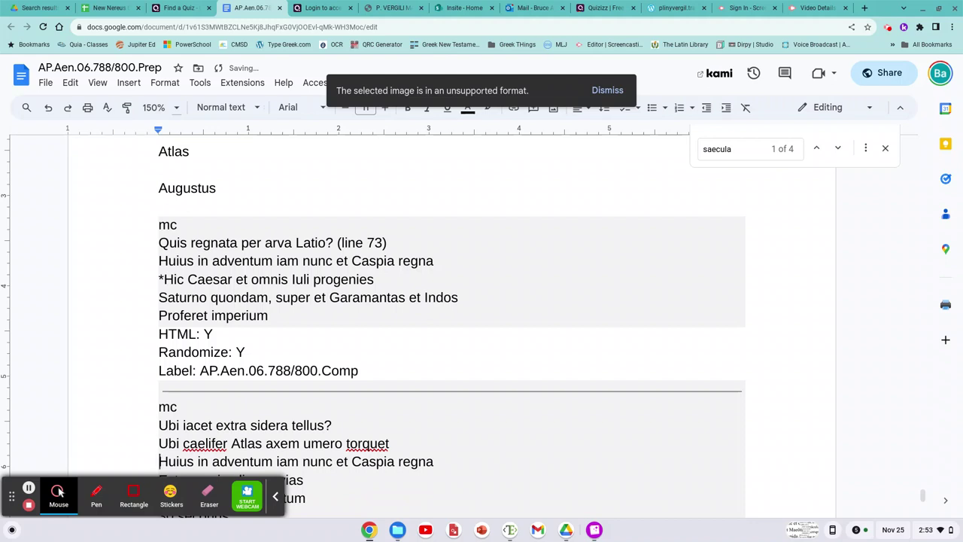
Remove the extra 'Ubi' before caelifer Atlas and star it as correct
key("Down")
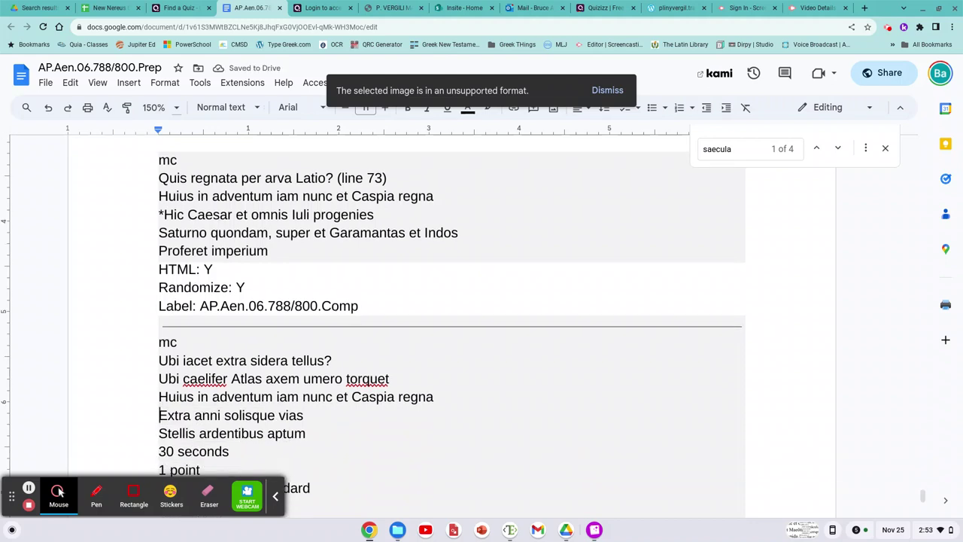
scroll(362, 306, "down", 1)
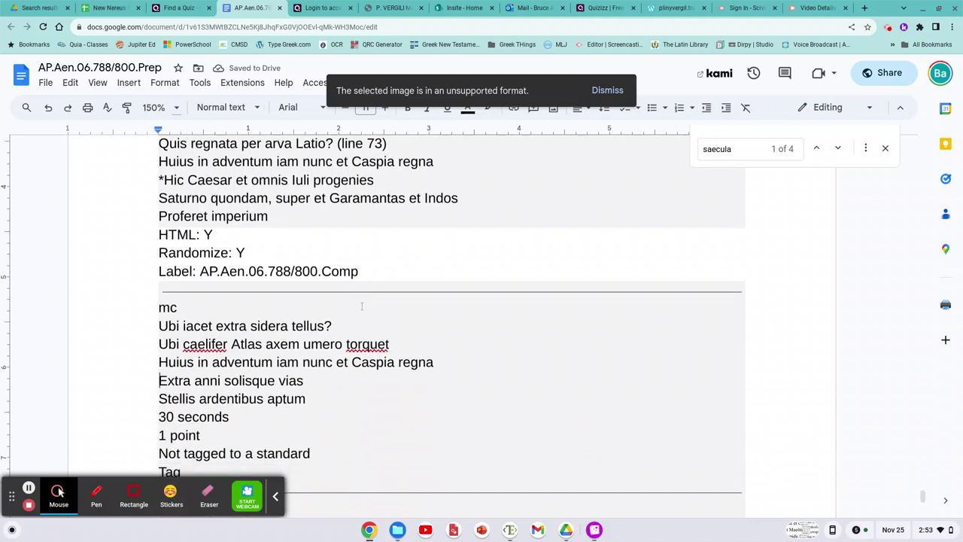
left_click(184, 345)
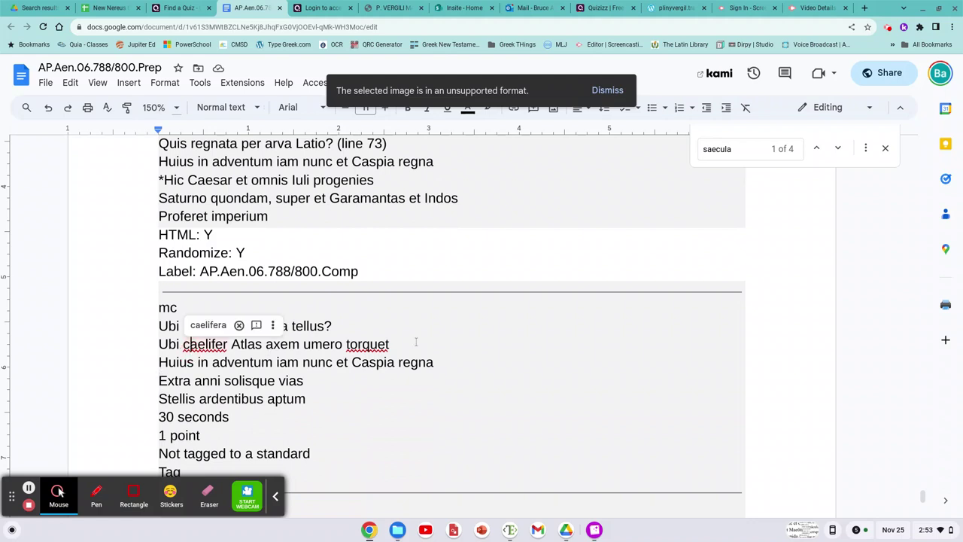
key("shift+Home")
key("BackSpace")
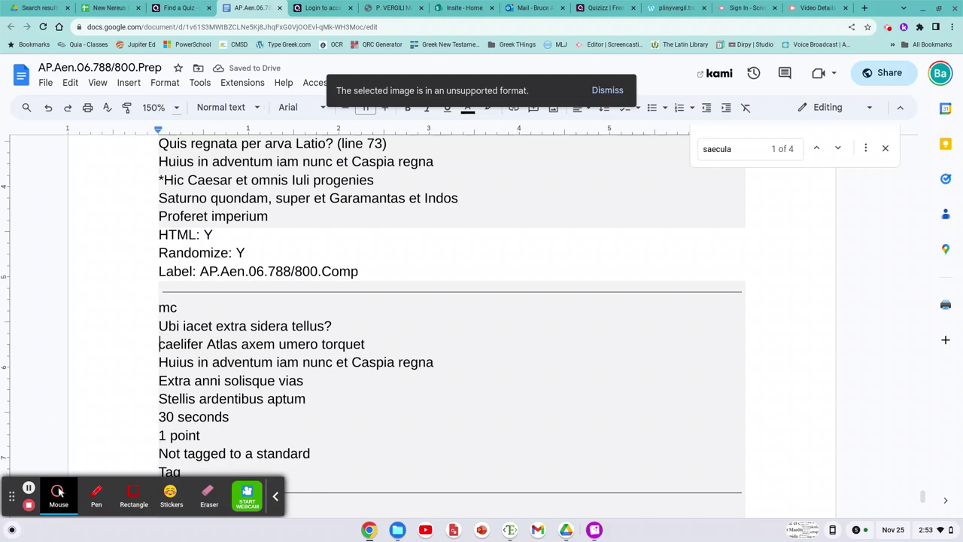
type("*")
Delete Question 3's 30 seconds, 1 point and tag lines
key("Down")
key("Down")
key("Down")
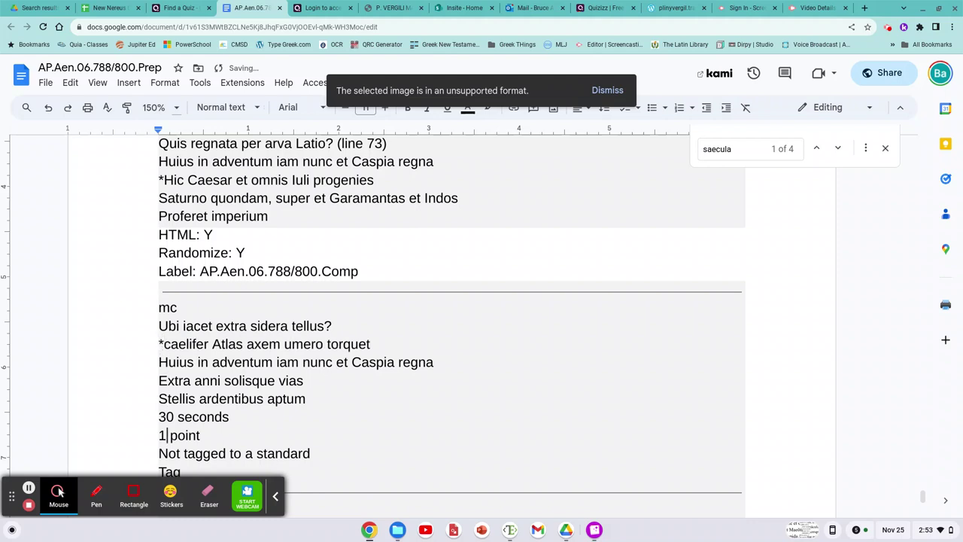
key("Up")
key("shift+Down")
key("shift+Down")
key("shift+Down")
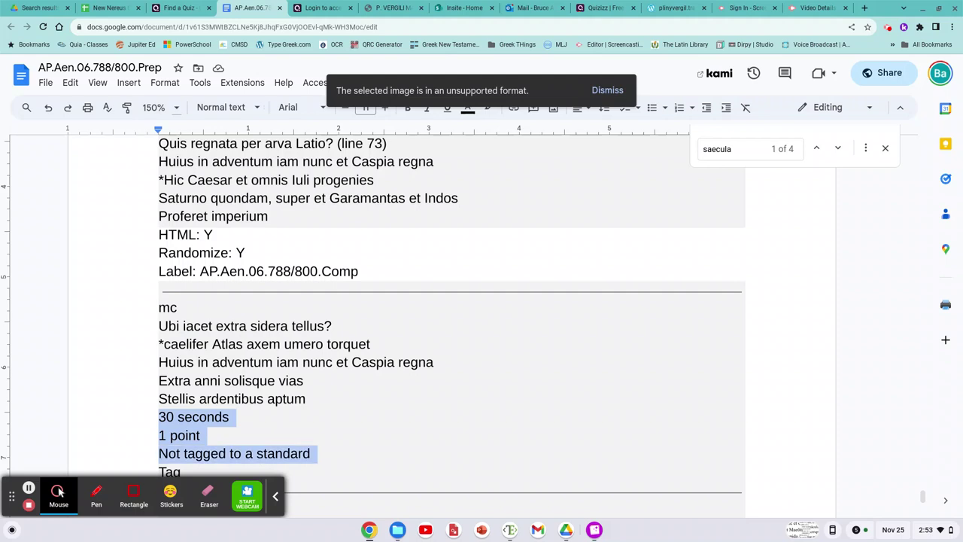
key("BackSpace")
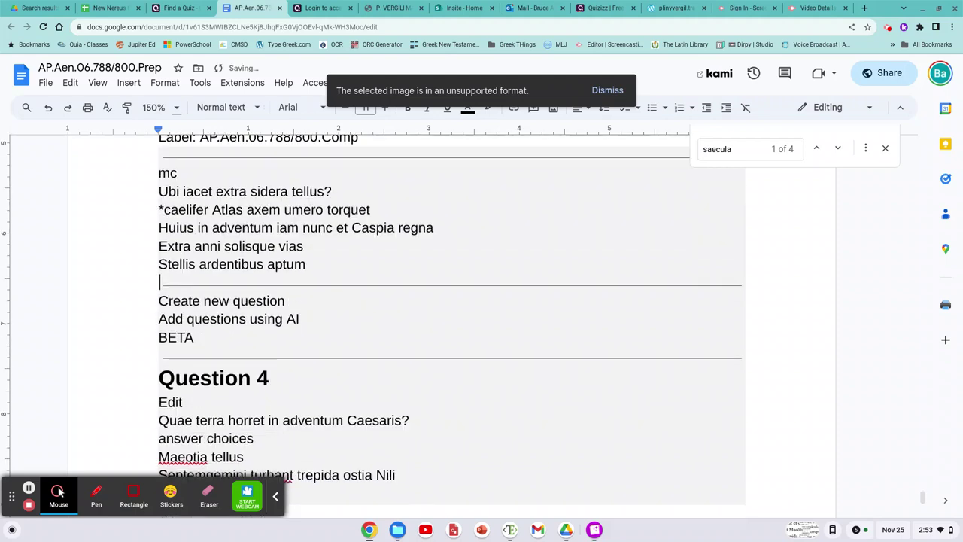
Delete the leftover Quizizz lines and 'Question 4' heading, putting 'mc' in place of Edit
key("shift+Down")
key("shift+Down")
key("shift+Down")
key("shift+Down")
key("shift+Down")
key("shift+Down")
key("shift+Down")
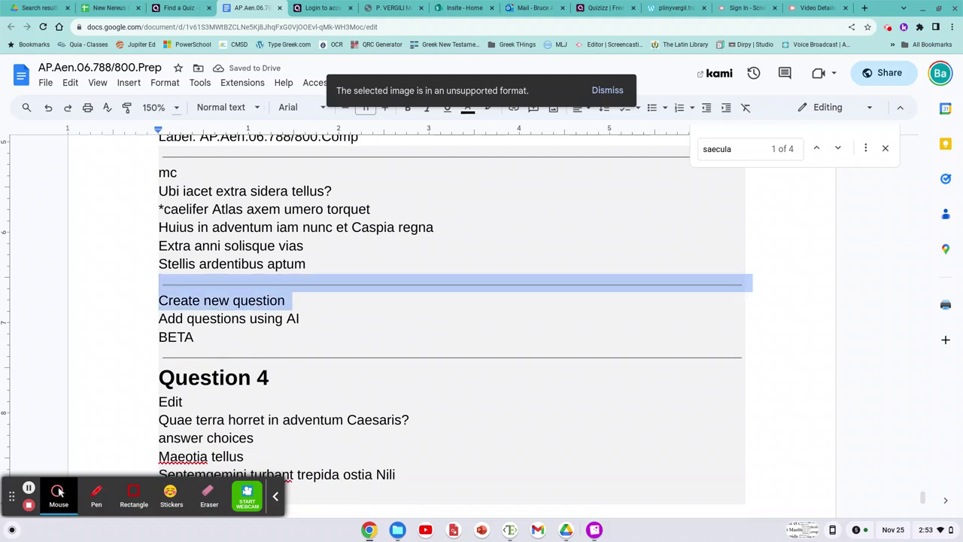
key("shift+Up")
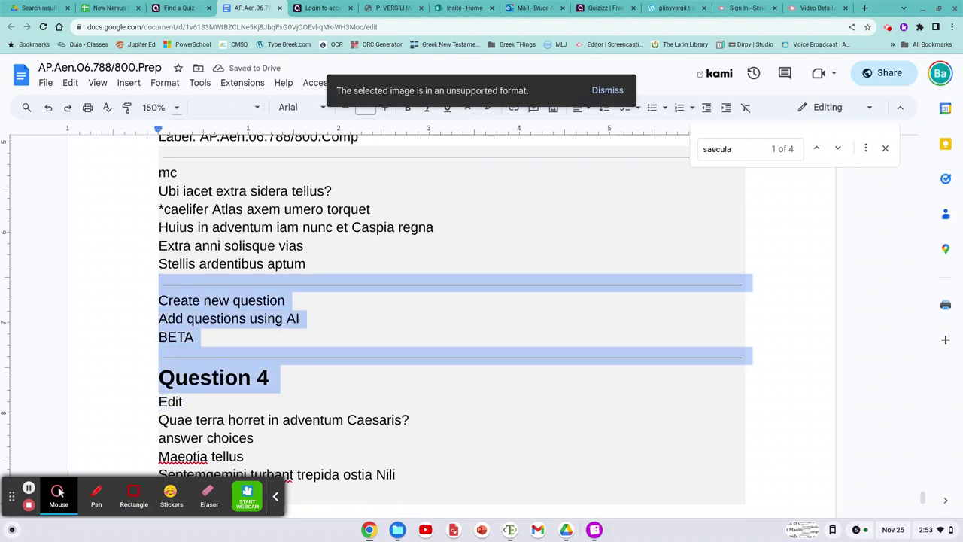
key("BackSpace")
key("Return")
type("mc")
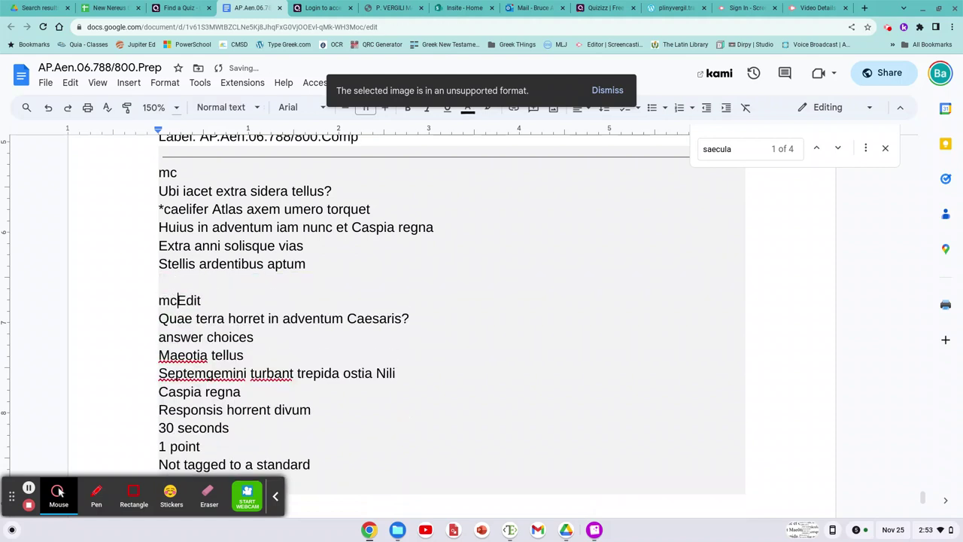
key("Return")
key("shift+Down")
type("\\")
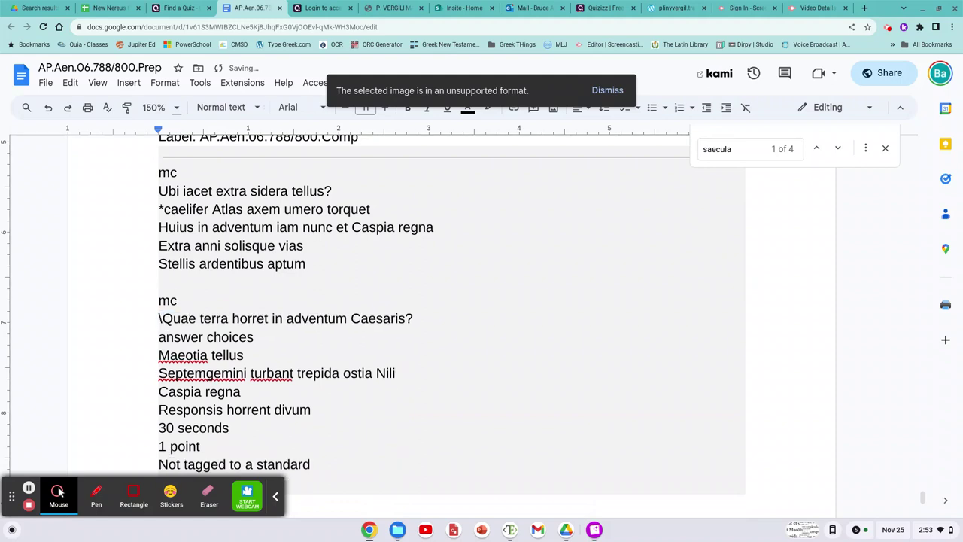